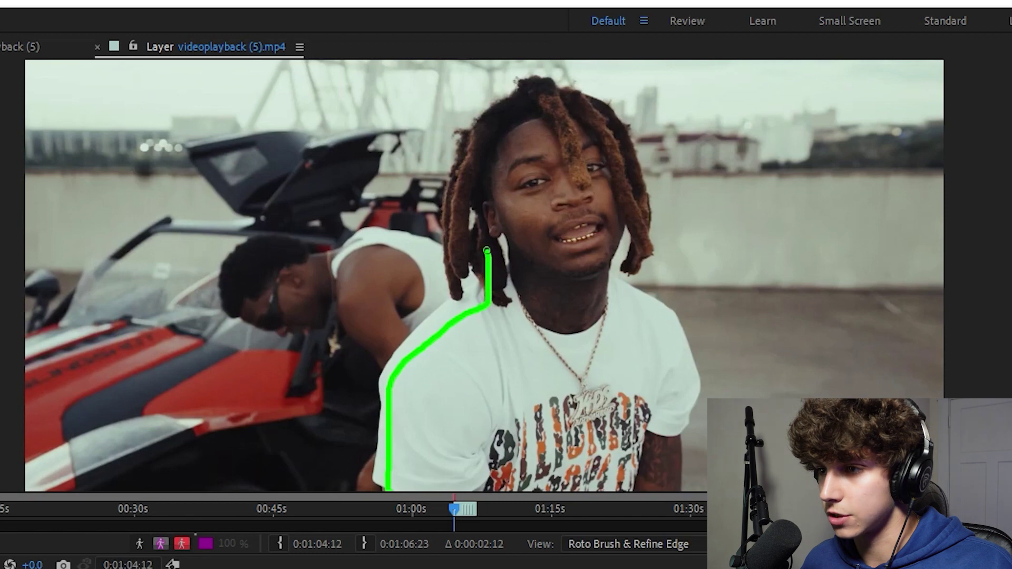
Step: Select the foreground man with the Roto Brush, subtracting the man behind him and the background gap between his hair and neck
mouse_move(487, 251)
mouse_down()
mouse_move(480, 123)
mouse_move(608, 129)
mouse_move(640, 208)
mouse_move(631, 198)
mouse_move(581, 283)
mouse_move(654, 327)
mouse_move(680, 417)
mouse_up()
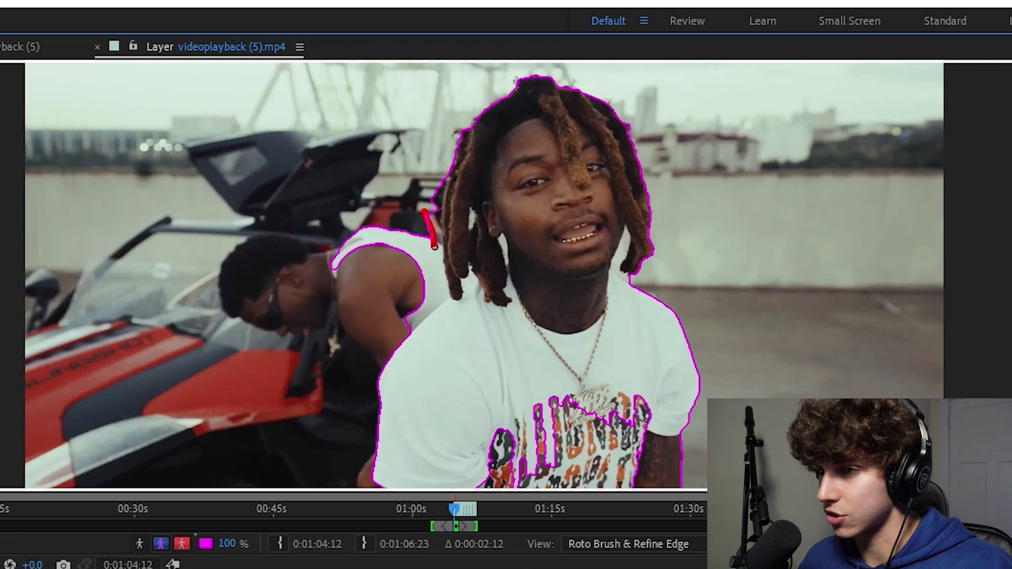
drag(439, 286, 396, 344)
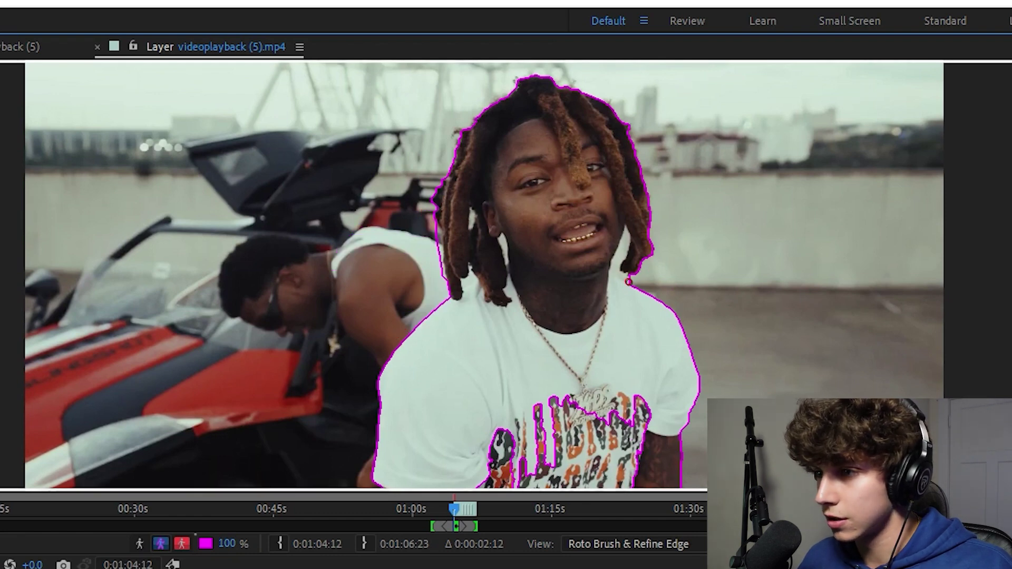
drag(630, 281, 630, 282)
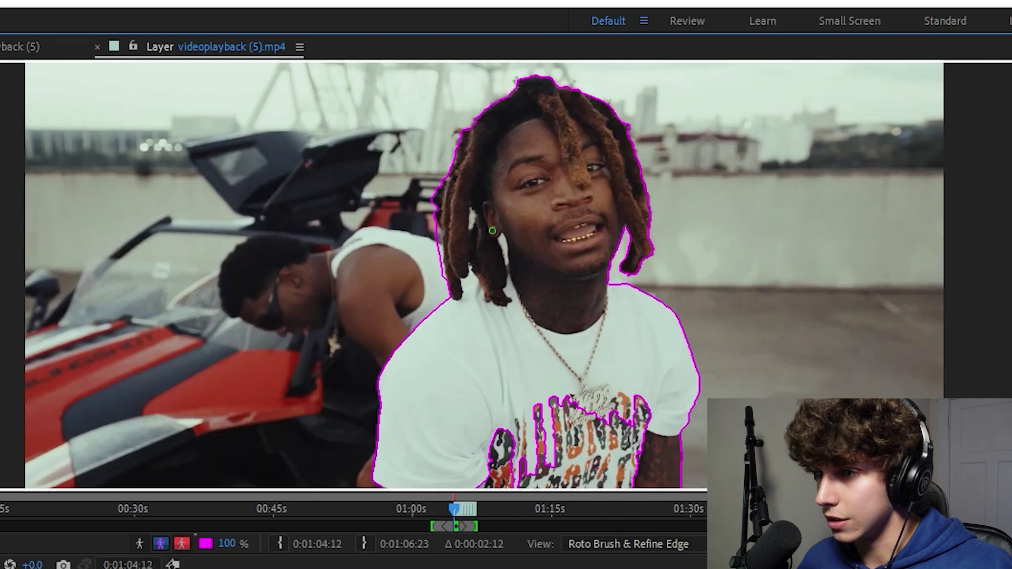
Step: Advance to frame 0:00:00:01 and add the missed edge of the man's forearm to the Roto Brush selection
scroll(543, 366, down, 1)
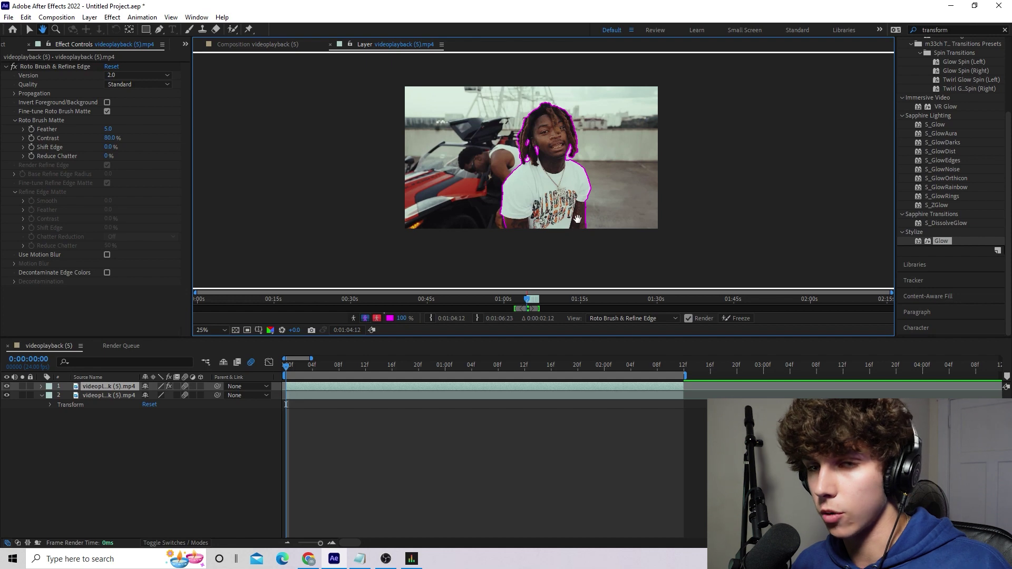
key(Page_Down)
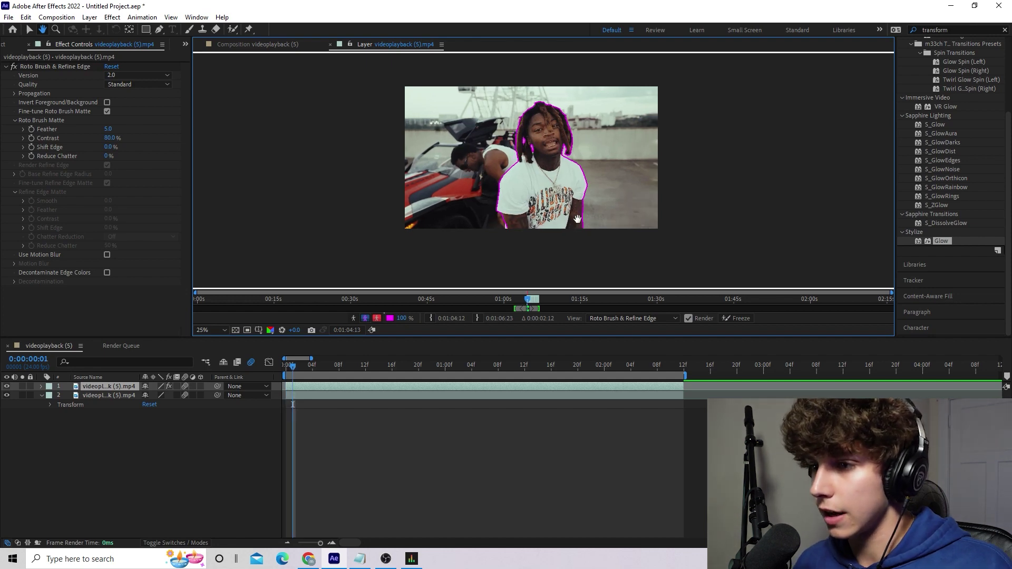
scroll(506, 204, up, 2)
drag(548, 217, 566, 174)
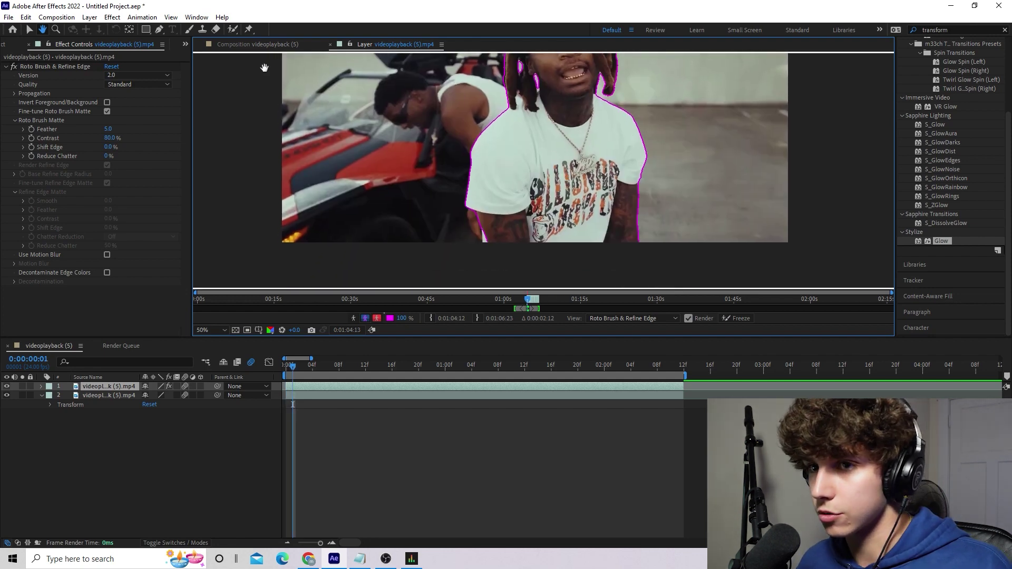
click(232, 30)
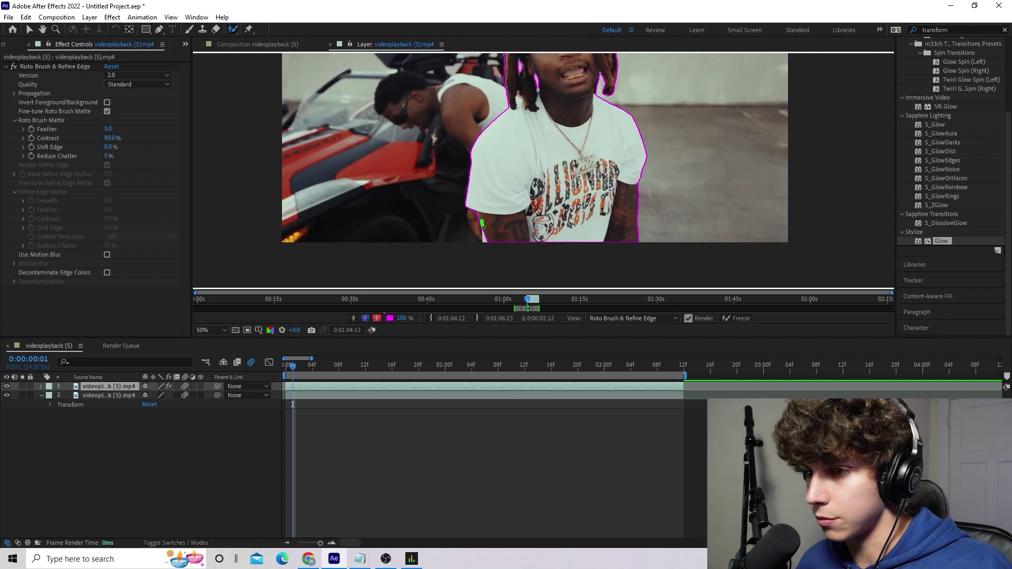
scroll(548, 200, down, 2)
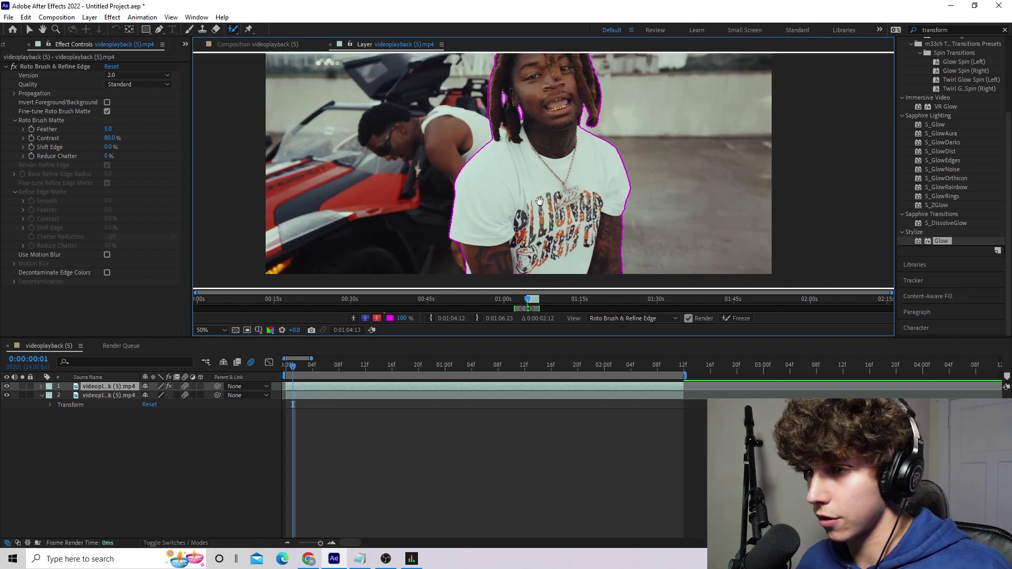
Step: Check the Roto Brush outline on the following frames up to 0:00:02:07 and freeze the propagation
key(Page_Down)
key(Page_Down)
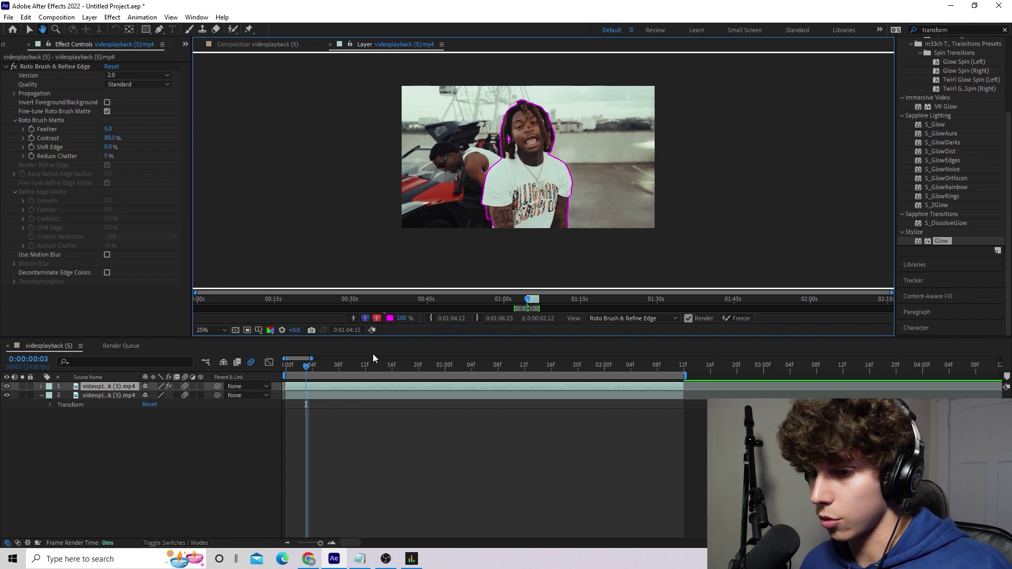
click(629, 369)
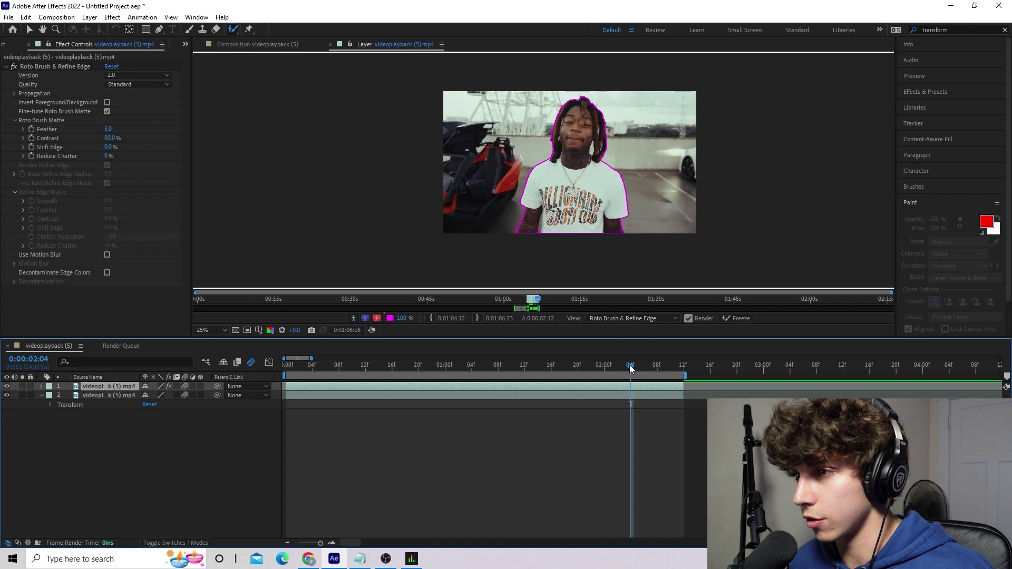
mouse_move(630, 368)
mouse_down()
mouse_move(337, 395)
mouse_move(647, 372)
mouse_up()
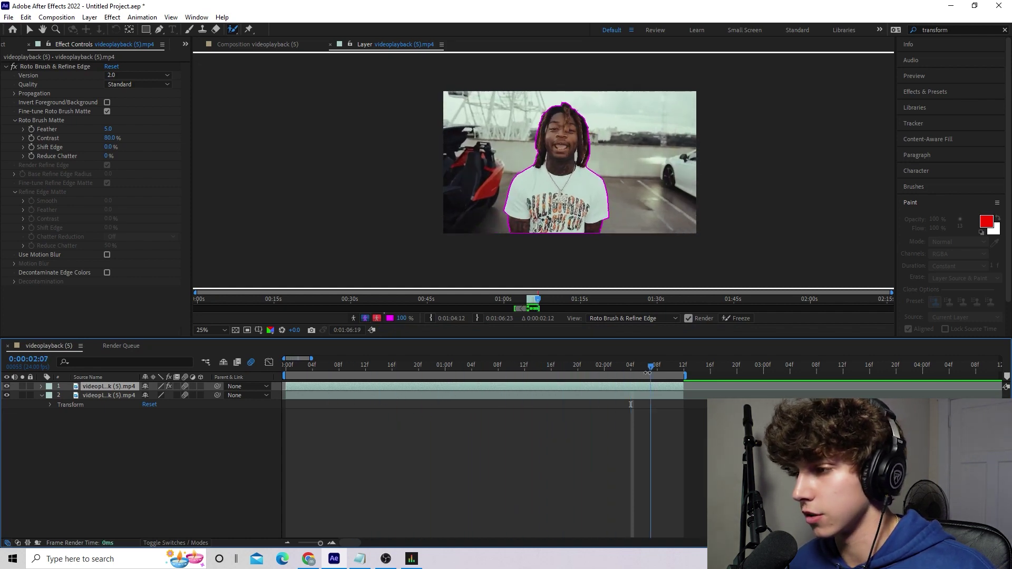
click(733, 319)
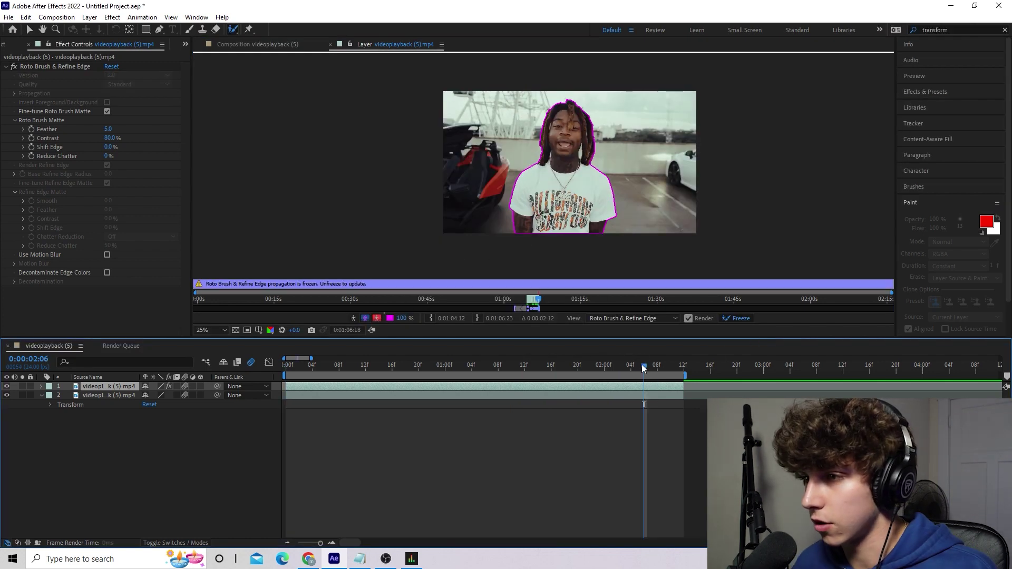
Step: Return to the composition, hide the lower video layer and inspect the cutout around 0:00:01:00
drag(643, 366, 405, 385)
click(330, 44)
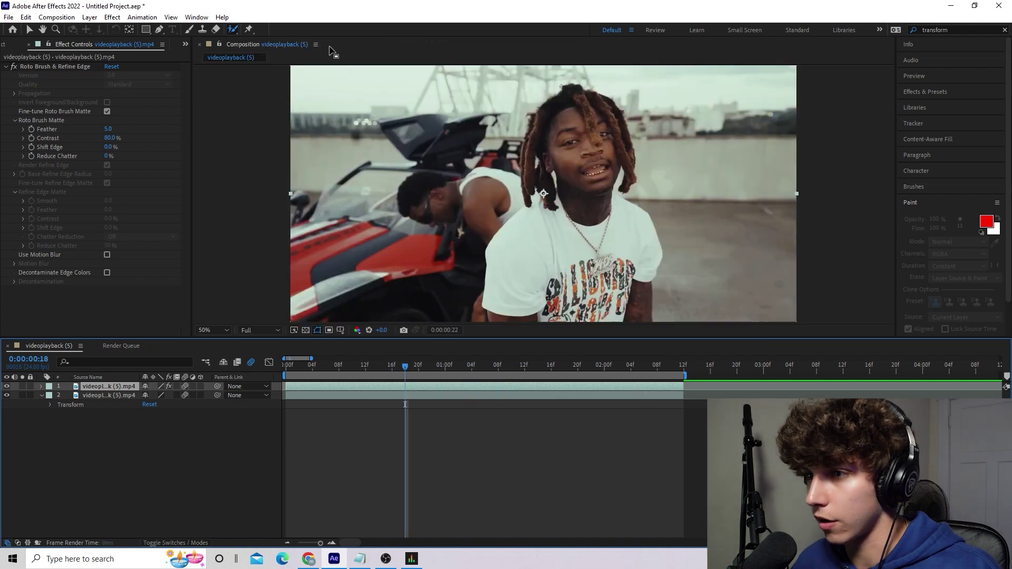
click(6, 396)
drag(400, 363, 469, 399)
click(445, 365)
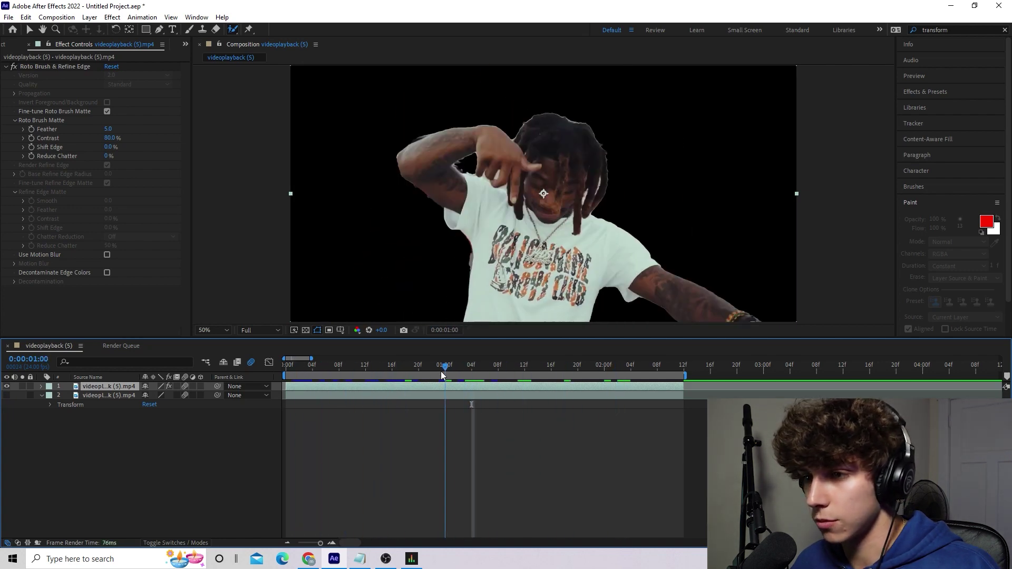
Step: Set the Roto Brush Matte Feather to 12.7 and Shift Edge to -100%, then go to 0:00:00:11
drag(107, 131, 118, 130)
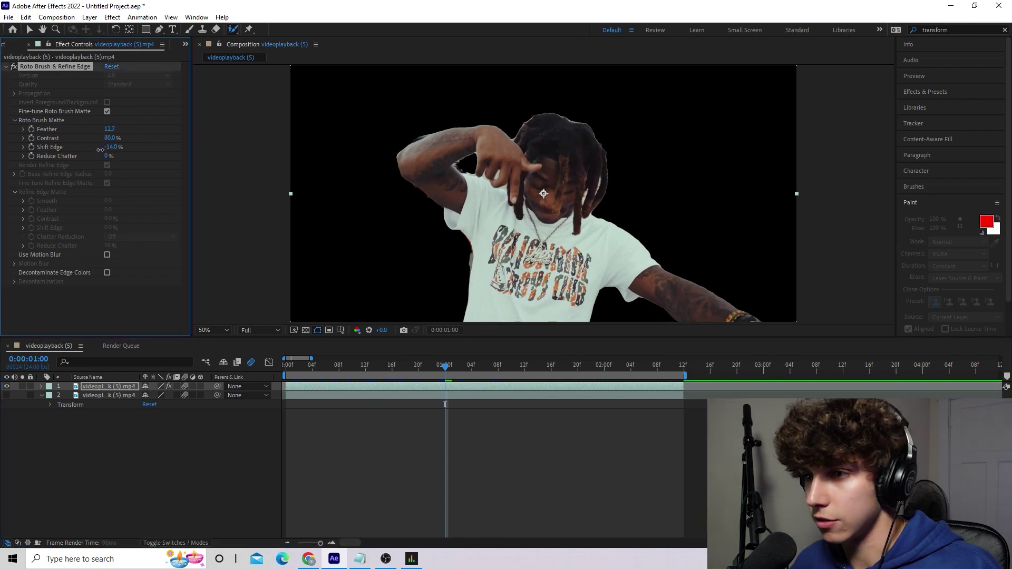
drag(100, 150, 64, 162)
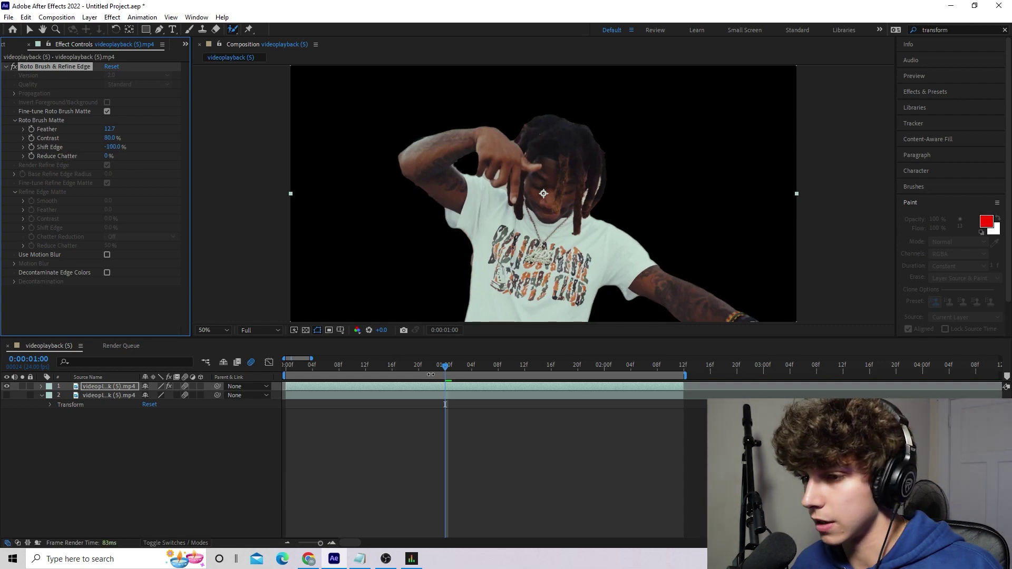
drag(445, 366, 359, 369)
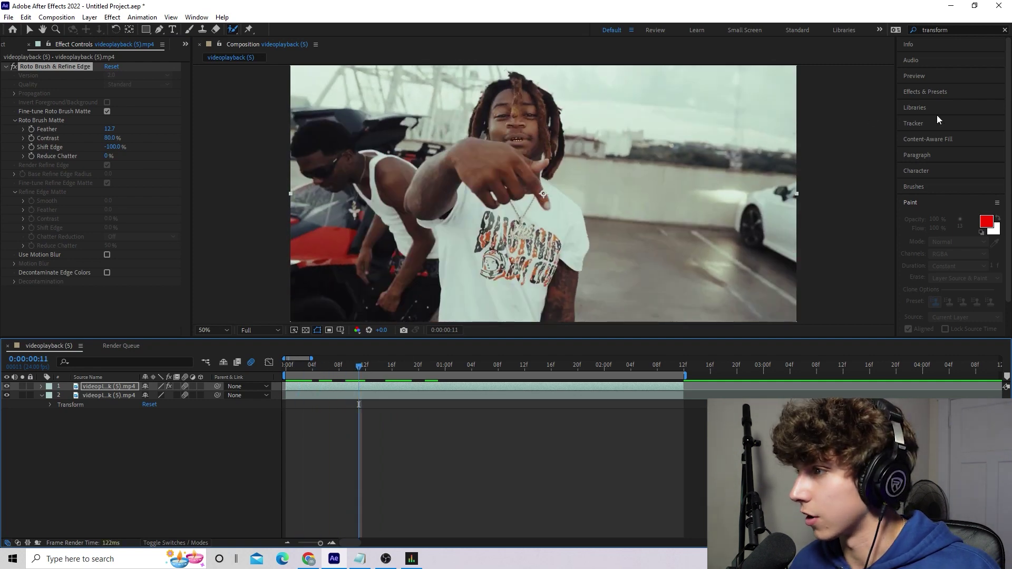
Step: Search the effects for "offset" and apply the Offset effect to the lower video layer
click(938, 92)
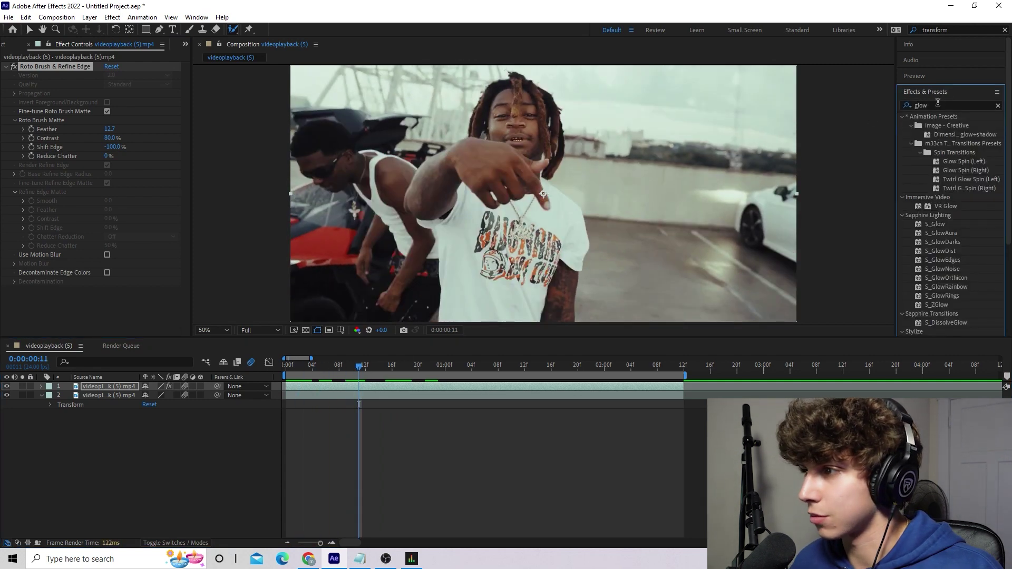
click(969, 105)
text(offset)
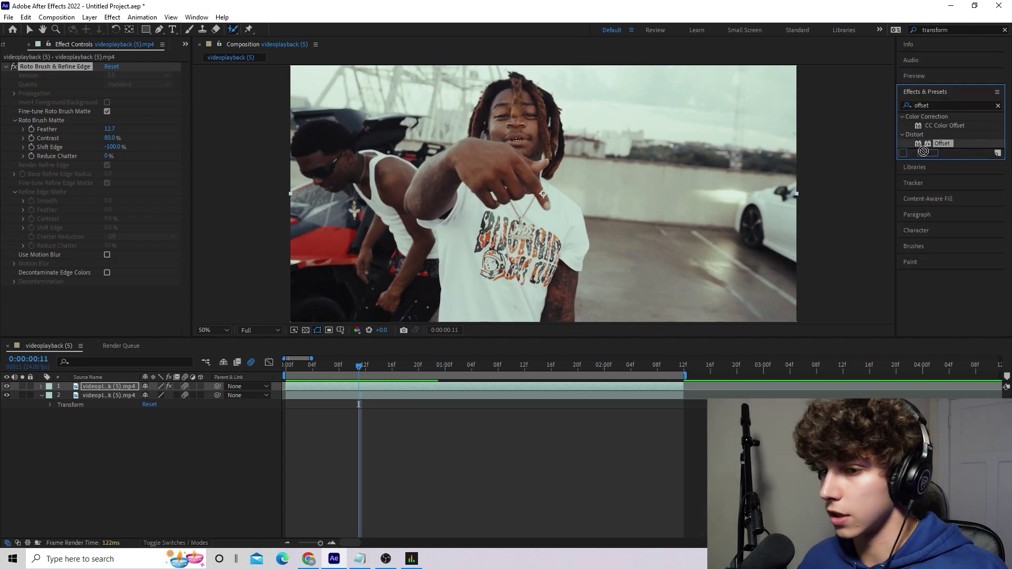
drag(923, 152, 435, 400)
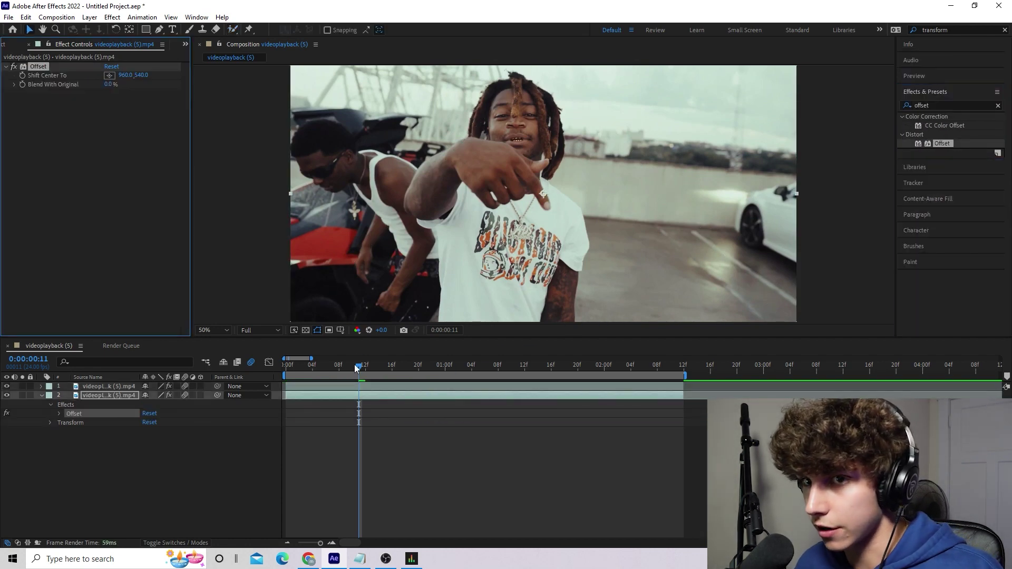
Step: Expand the Offset properties and add a Shift Center To keyframe at 0:00:00:11
click(58, 414)
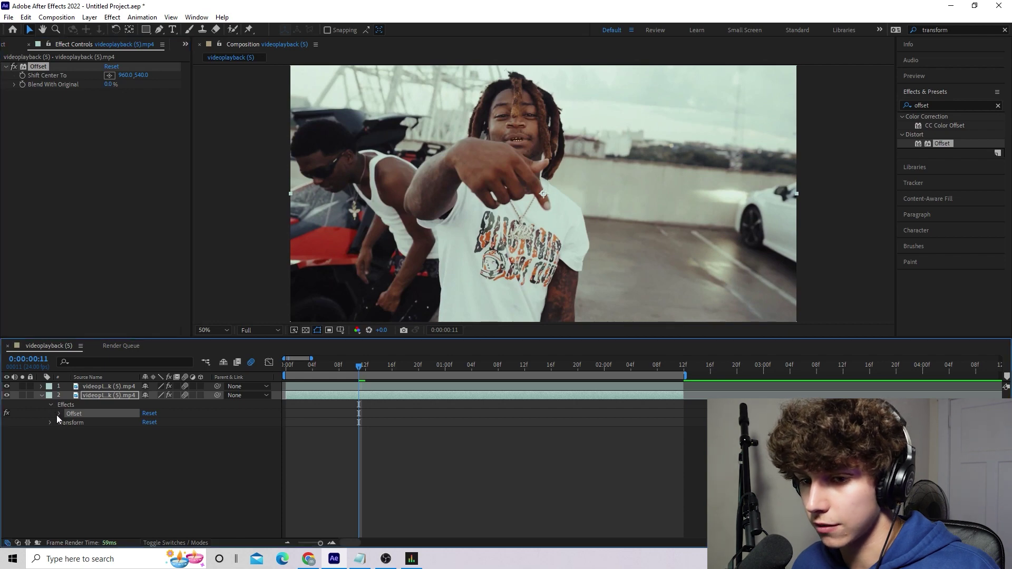
mouse_move(364, 370)
mouse_down()
mouse_move(298, 372)
mouse_move(360, 382)
mouse_up()
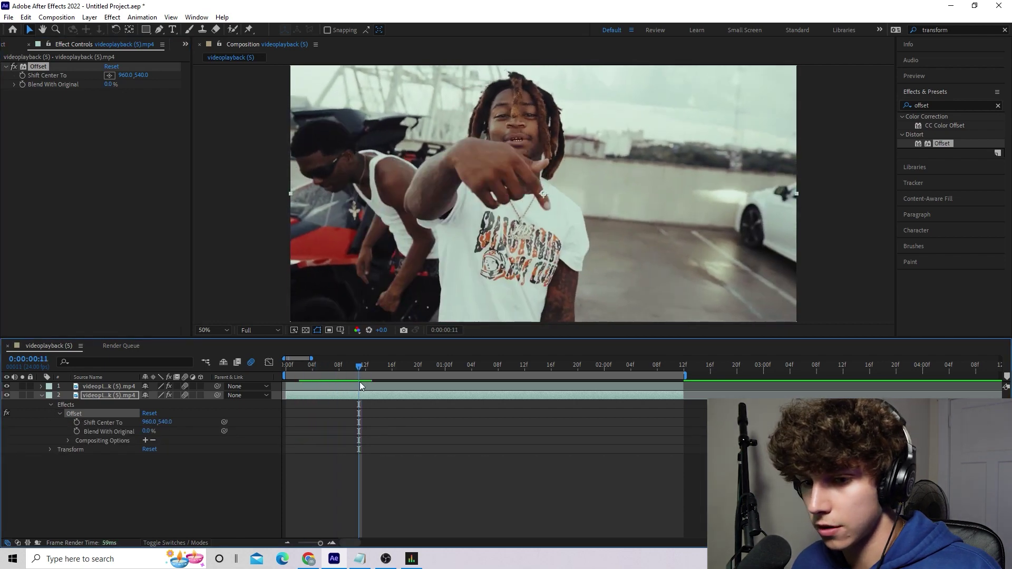
click(77, 423)
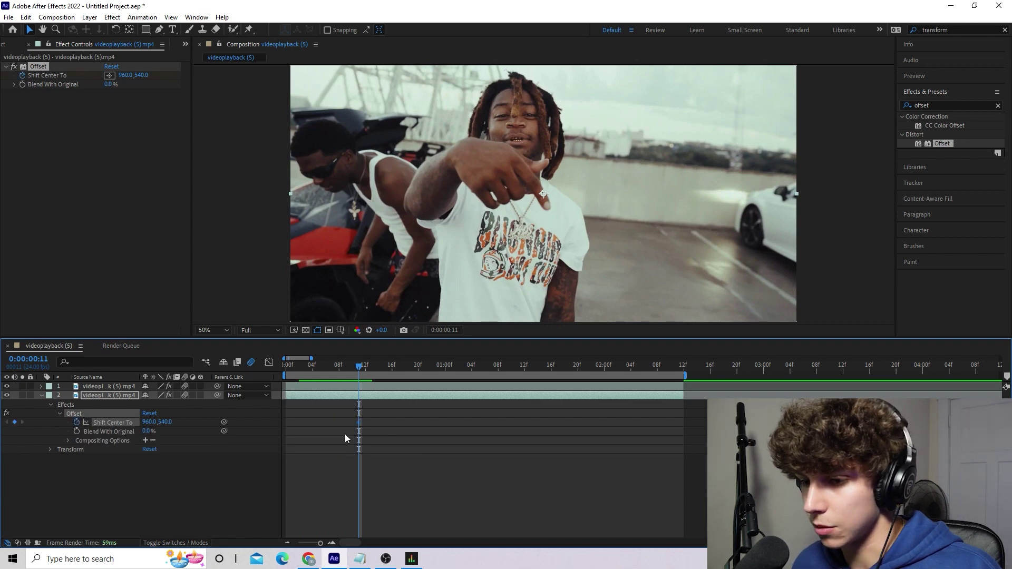
Step: Keyframe the horizontal Shift Center To value at 8640 at 0:00:02:01
drag(360, 369, 586, 408)
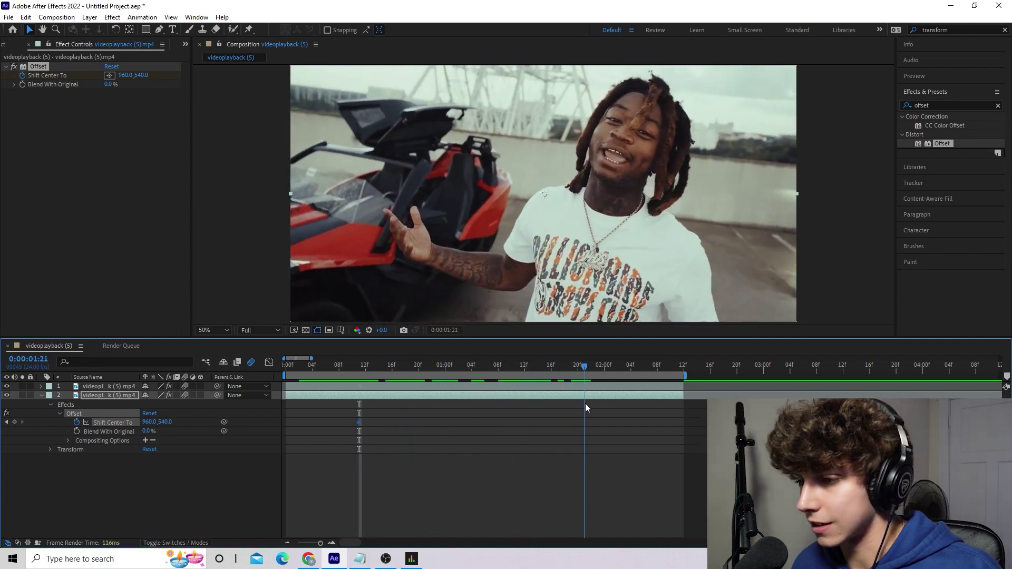
key(Page_Down)
key(Page_Down)
key(Page_Down)
key(Page_Down)
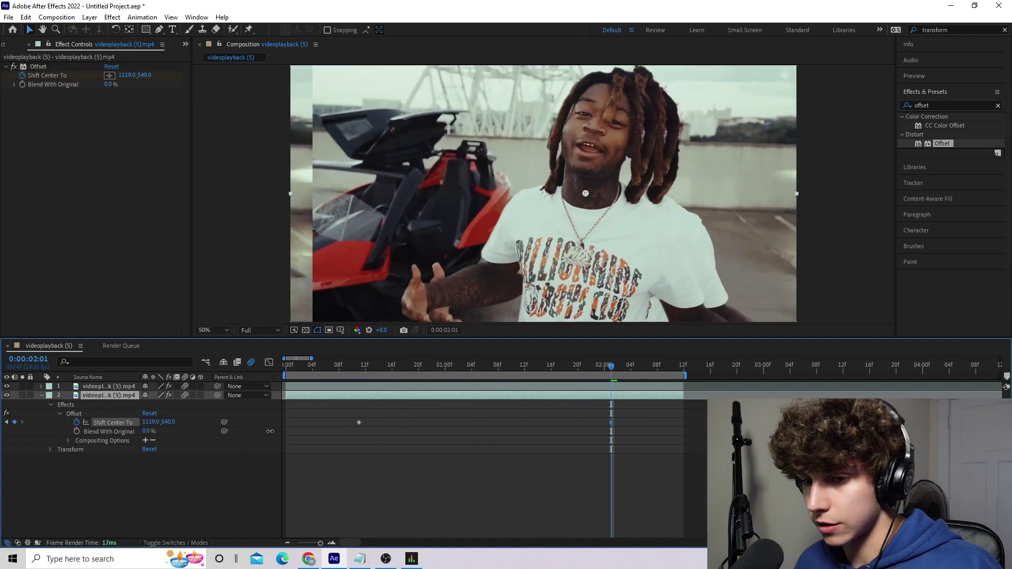
drag(148, 422, 226, 429)
drag(147, 424, 464, 428)
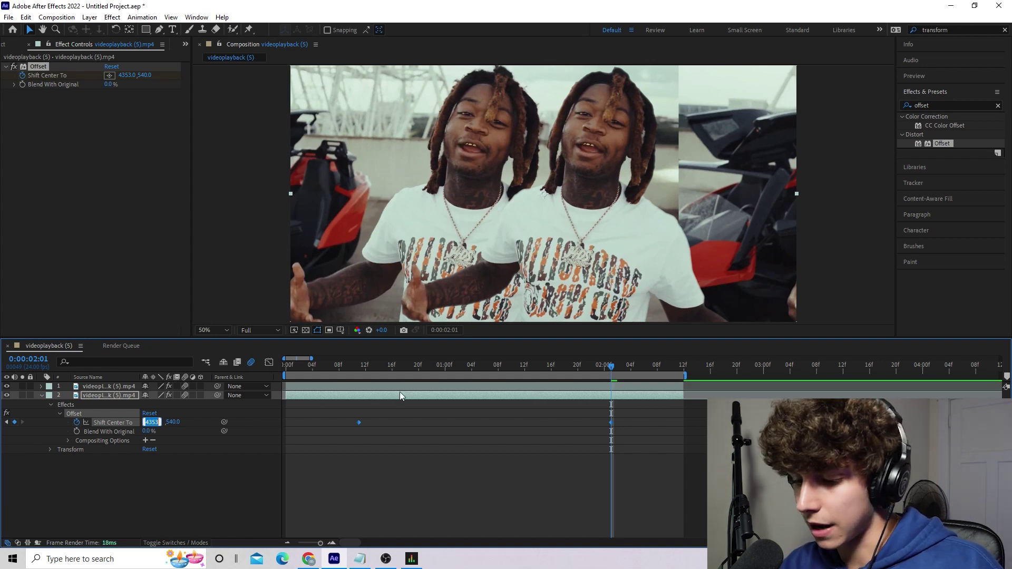
text(8640)
key(Return)
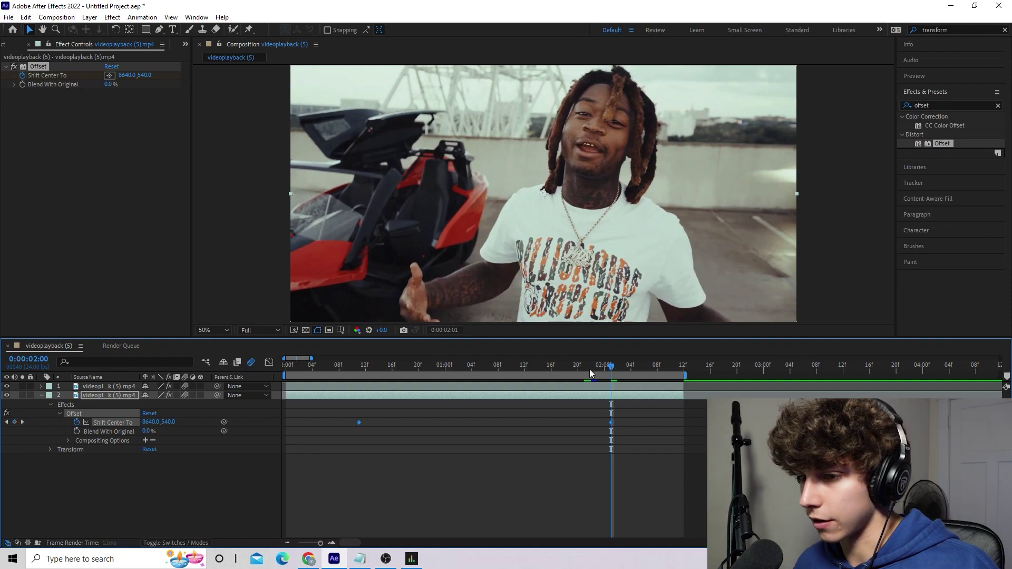
Step: Preview the offset movement, shifting the end Shift Center To keyframe two frames earlier and the start keyframe one frame later
key(j)
key(space)
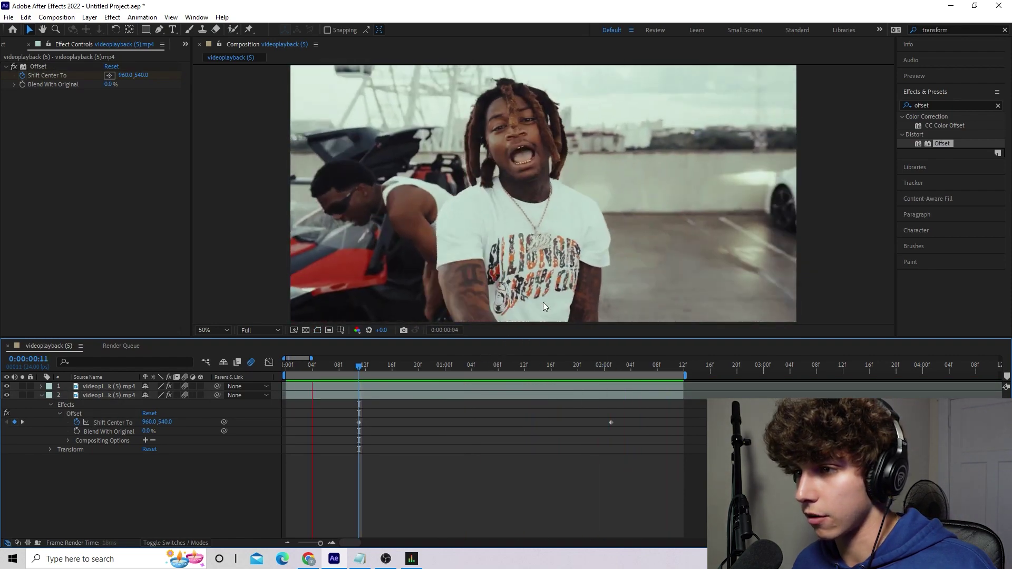
key(space)
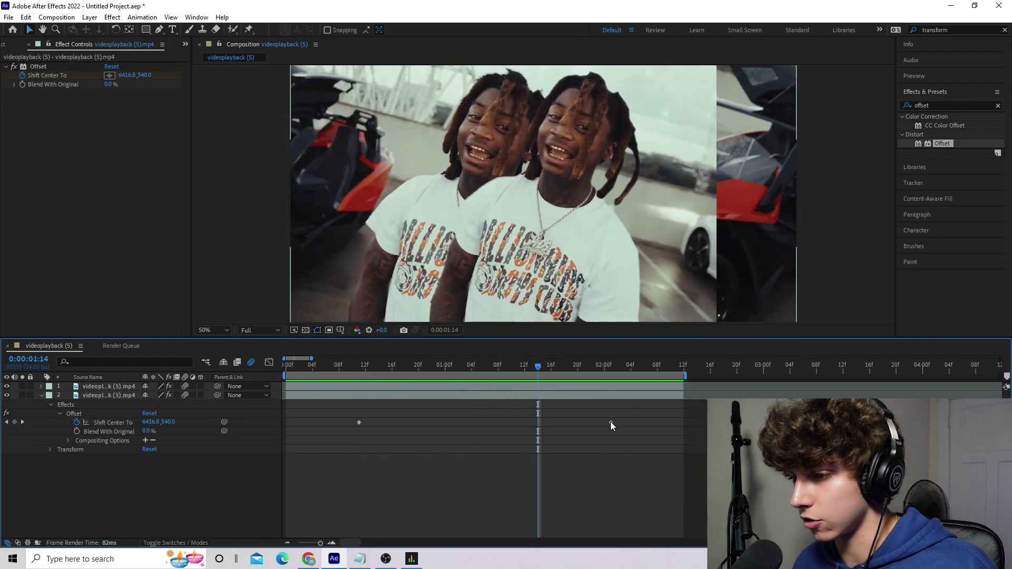
drag(610, 422, 598, 422)
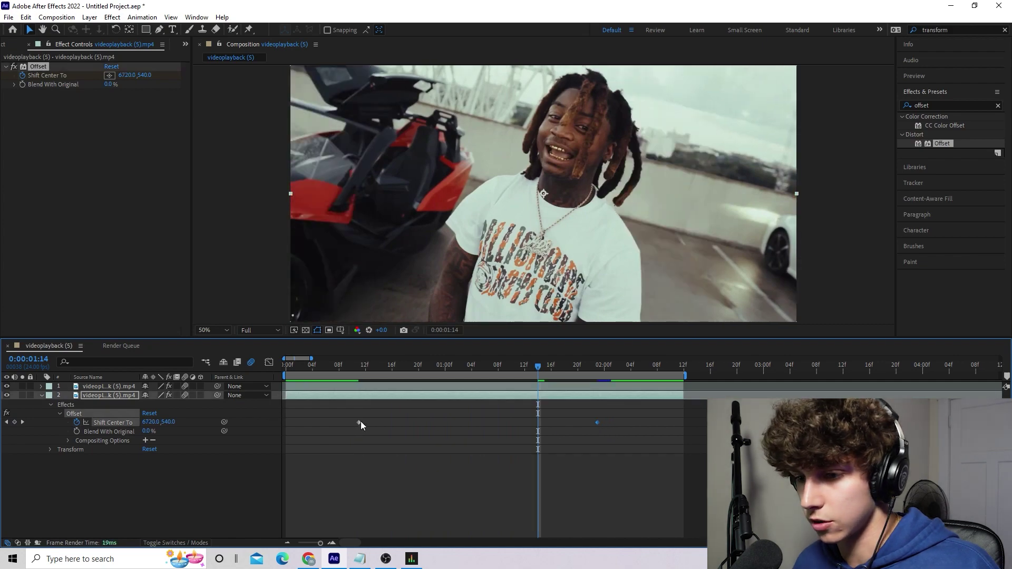
drag(360, 422, 367, 421)
key(space)
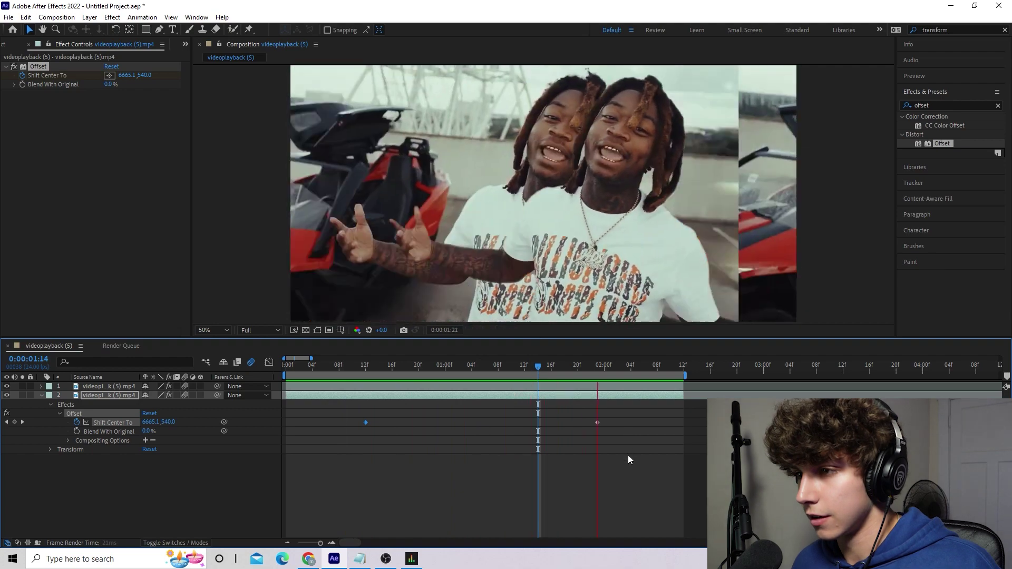
key(space)
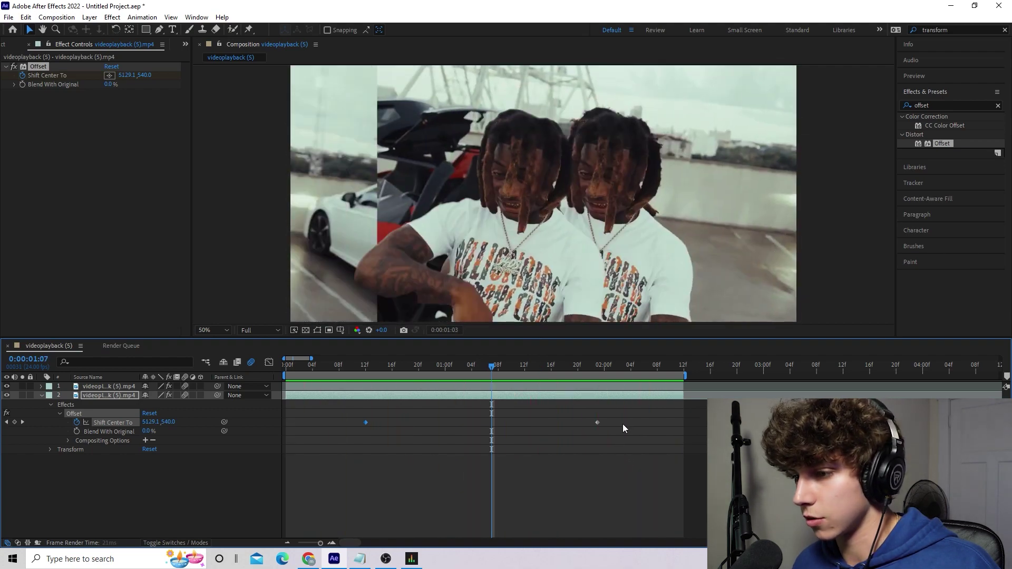
Step: Apply Easy Ease to both Shift Center To keyframes and preview the animation
drag(627, 406, 347, 431)
right_click(366, 422)
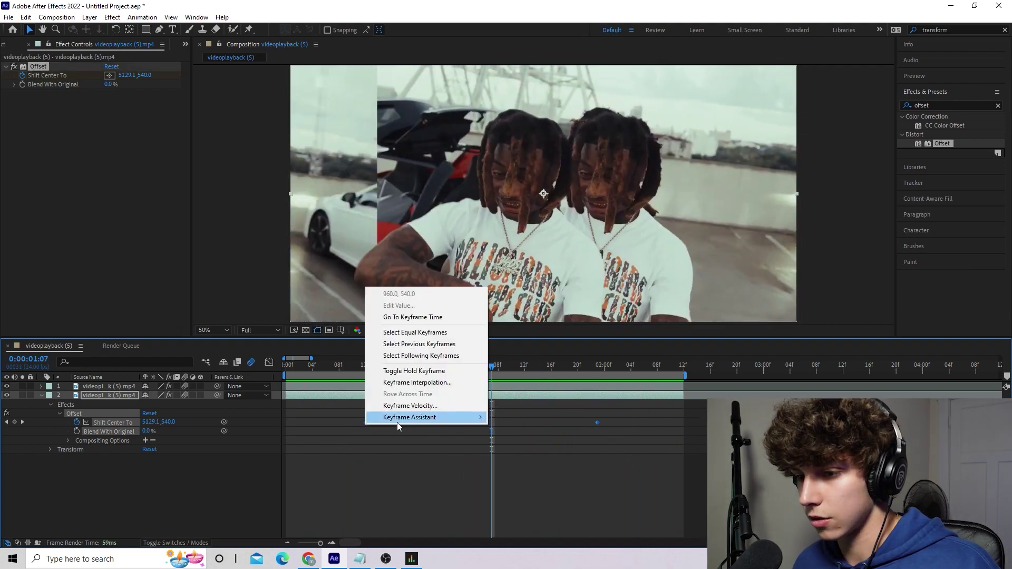
mouse_move(398, 422)
click(533, 453)
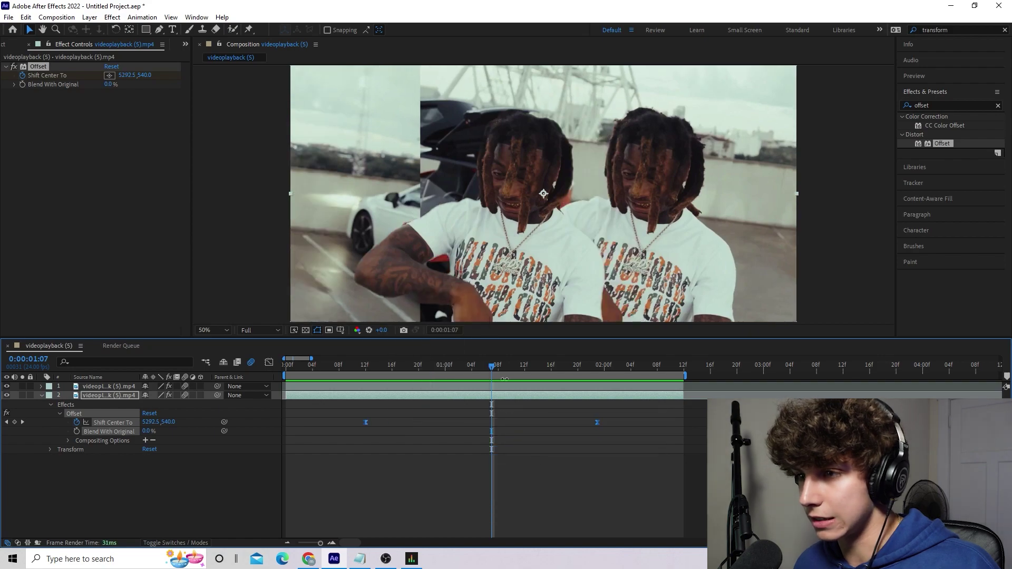
key(space)
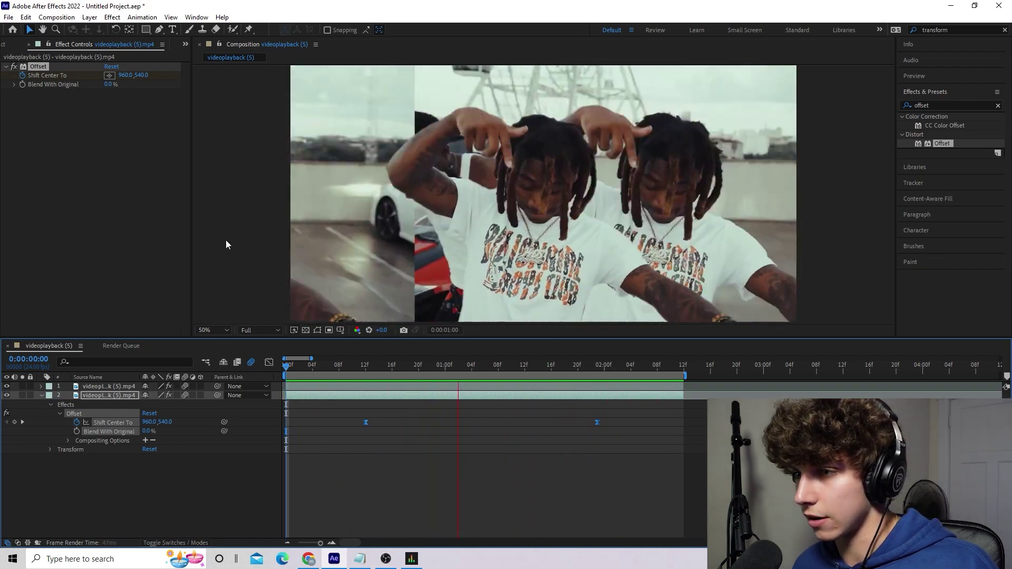
Step: Preview the eased offset animation and scrub through it to 0:00:01:04
key(space)
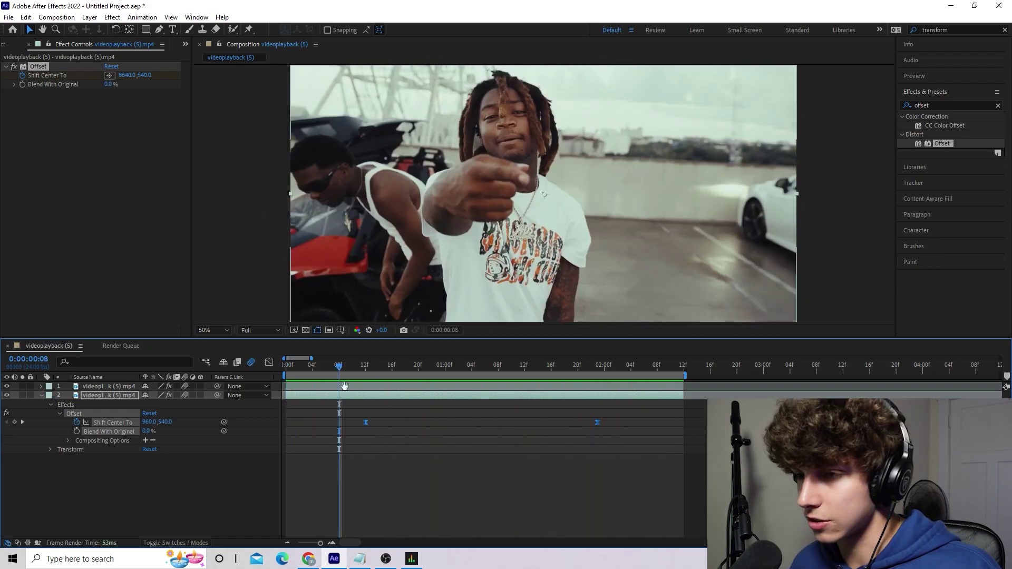
key(space)
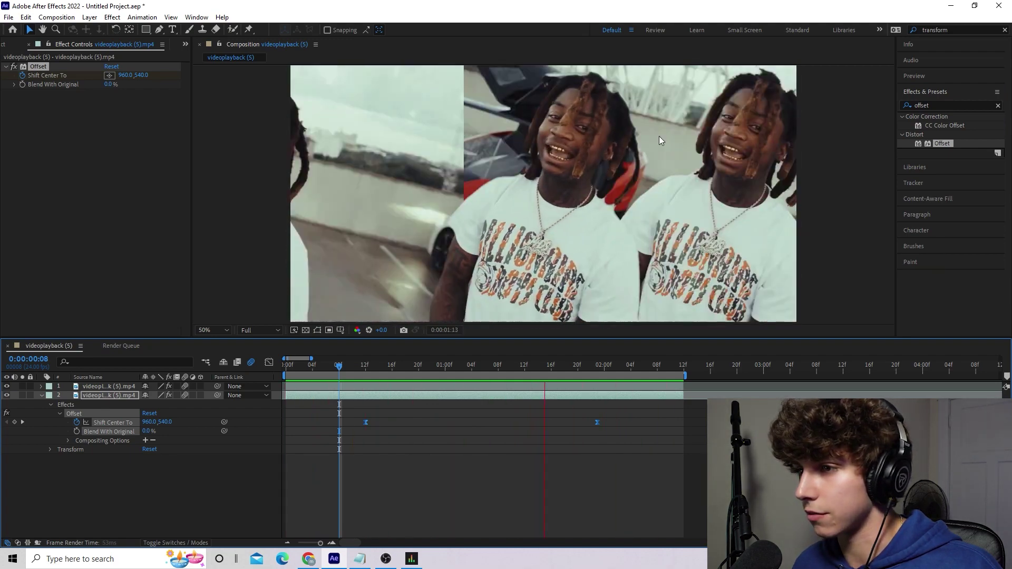
drag(605, 365, 471, 365)
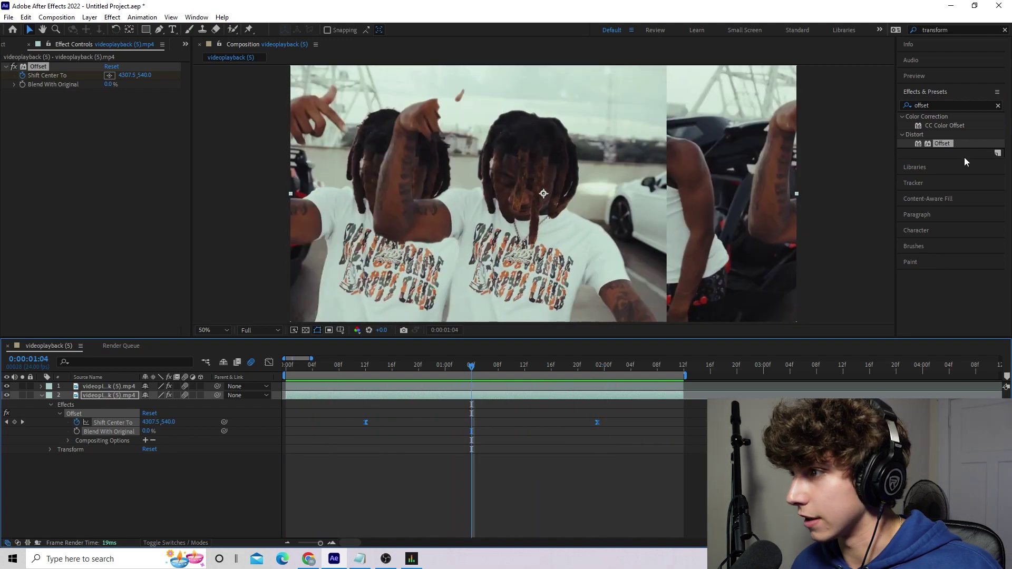
Step: Apply Directional Blur to the background layer and add a Blur Length keyframe of 0 at 0:00:00:12
click(945, 106)
text(dir)
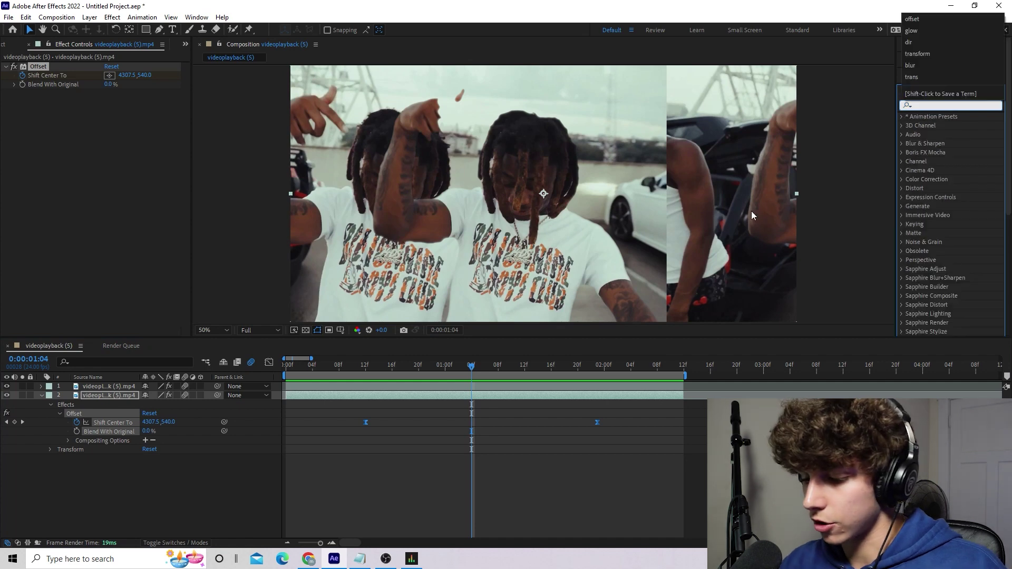
drag(751, 211, 366, 388)
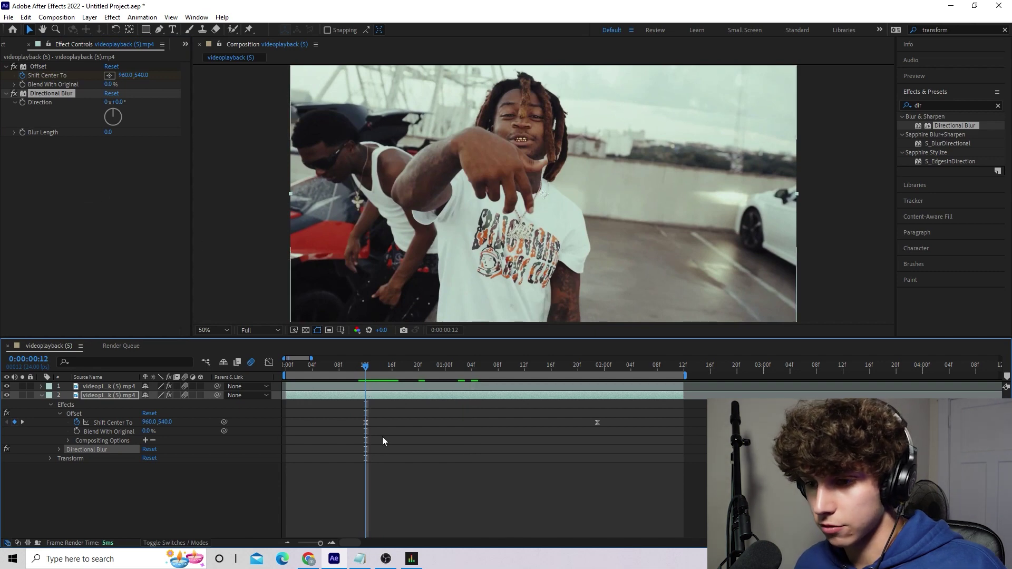
click(22, 132)
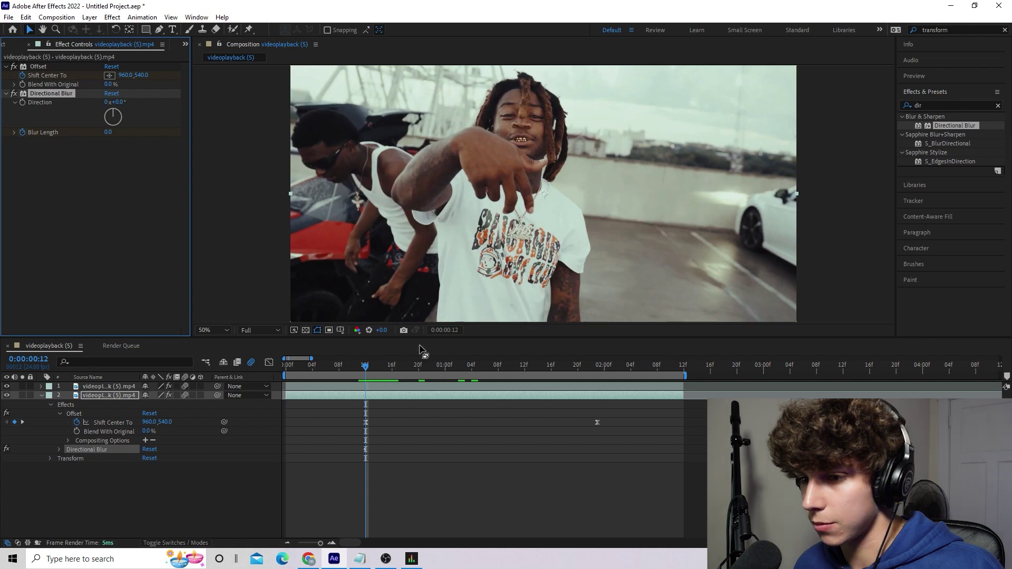
Step: Set the Directional Blur's direction to -99°, checking the slide around 0:00:01:00
drag(419, 365, 441, 374)
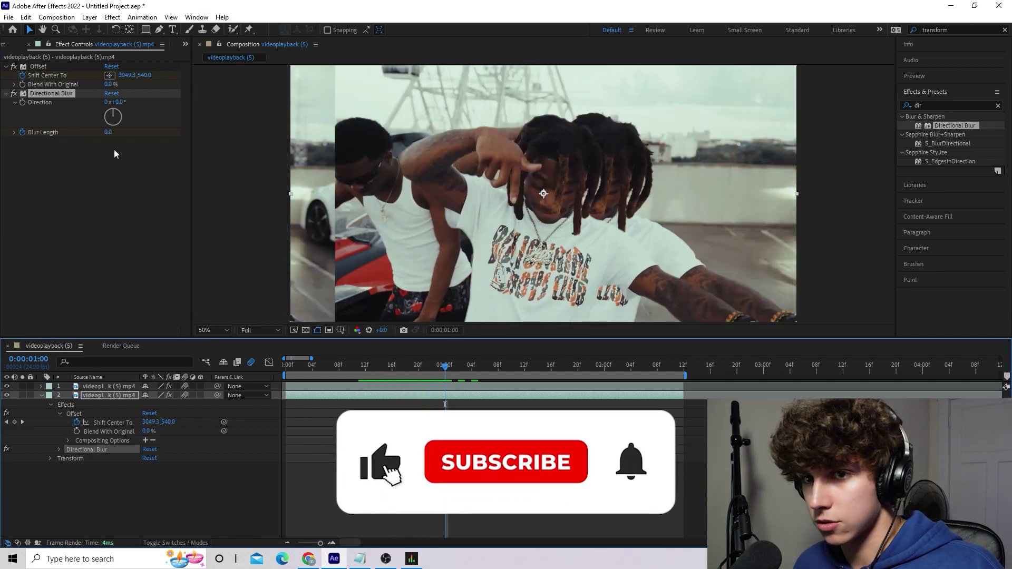
click(105, 118)
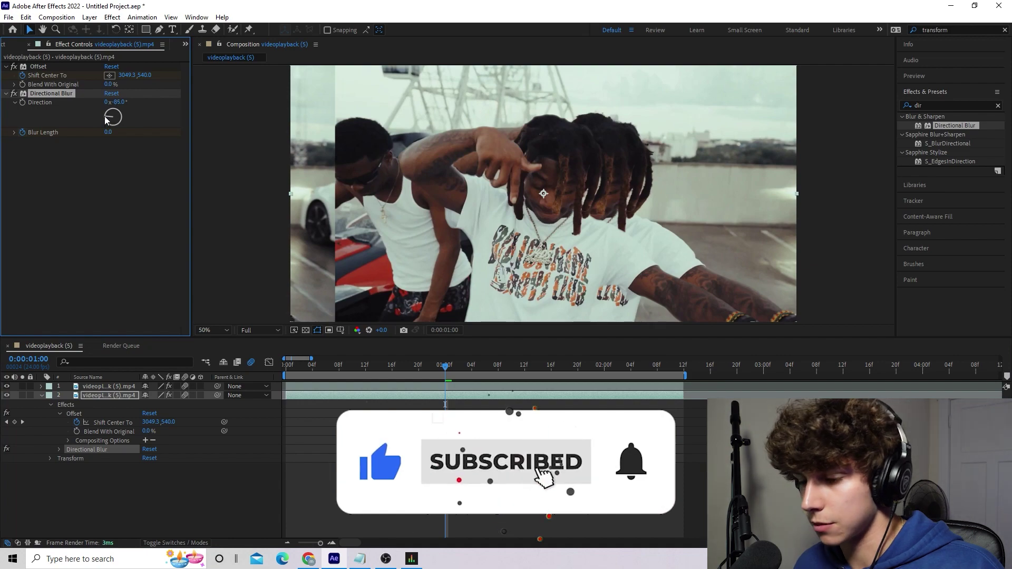
click(103, 118)
Step: Keyframe the Directional Blur's Blur Length at 45.1 at 0:00:01:06
click(369, 377)
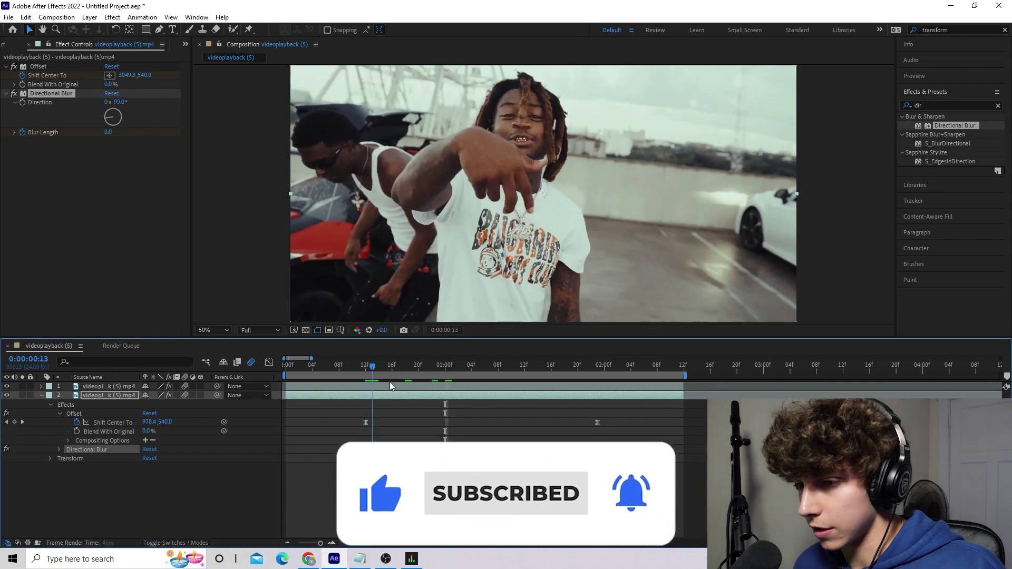
drag(390, 381, 486, 389)
drag(108, 132, 393, 187)
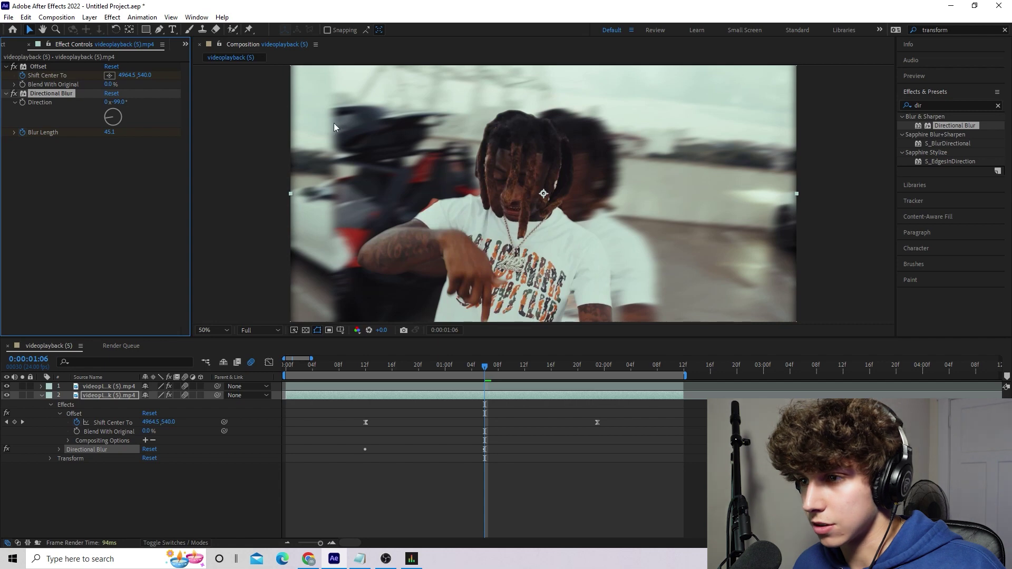
Step: Keyframe the Blur Length back at 0 at 0:00:02:04 and preview the blurred slide
drag(476, 366, 628, 372)
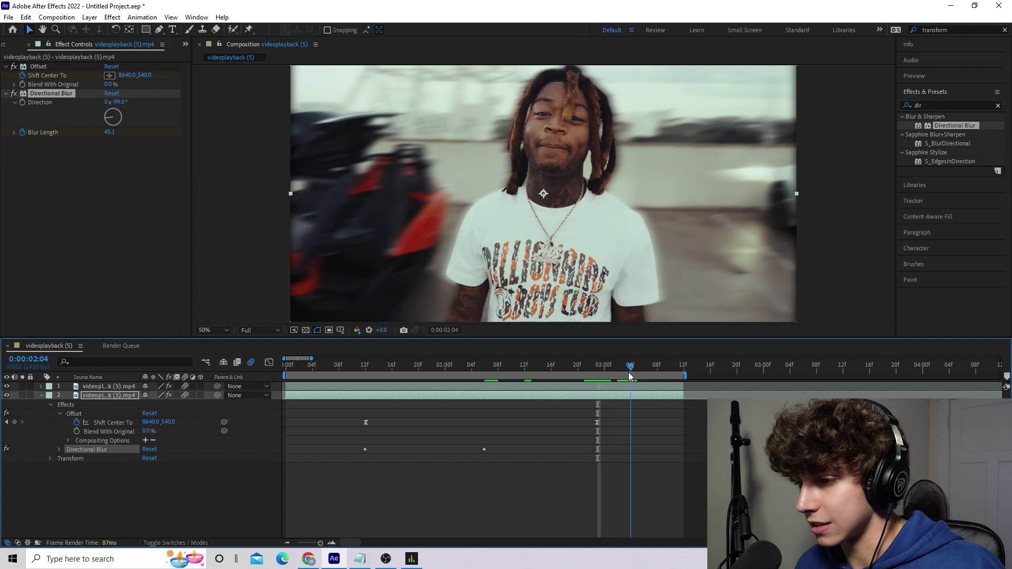
click(109, 132)
text(0)
key(Return)
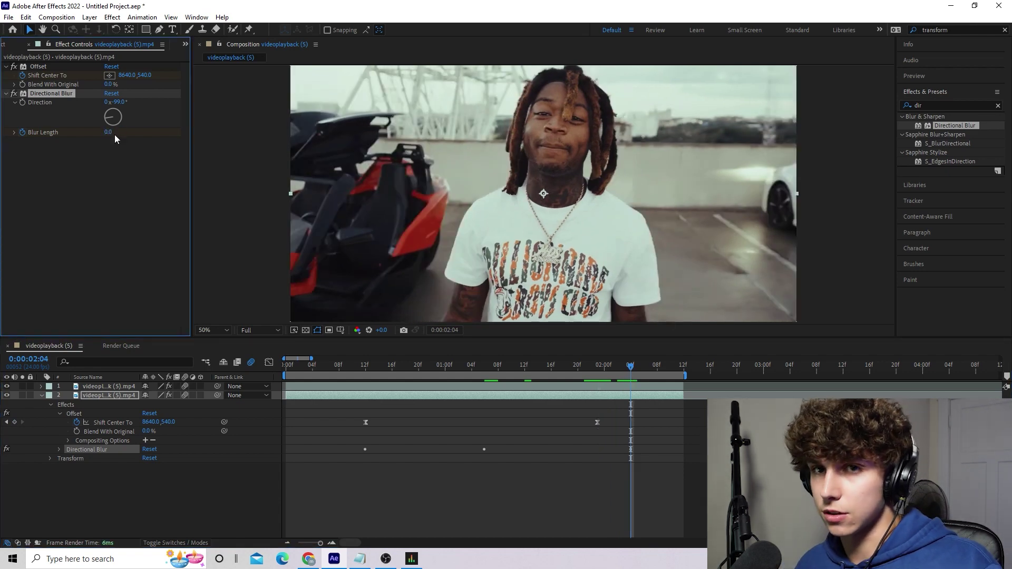
key(space)
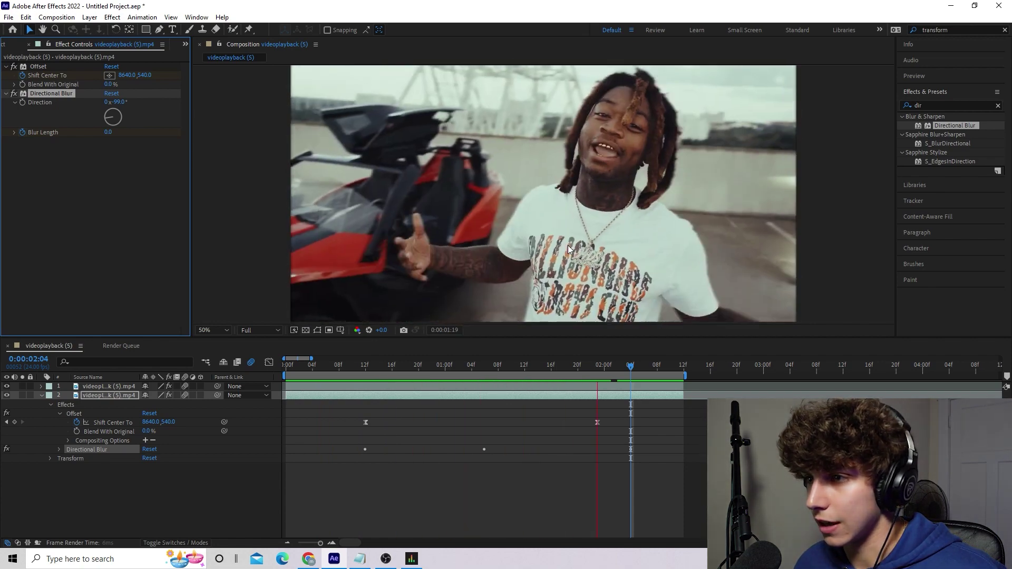
key(space)
Step: Apply Easy Ease to all three Blur Length keyframes and preview the animation
click(59, 449)
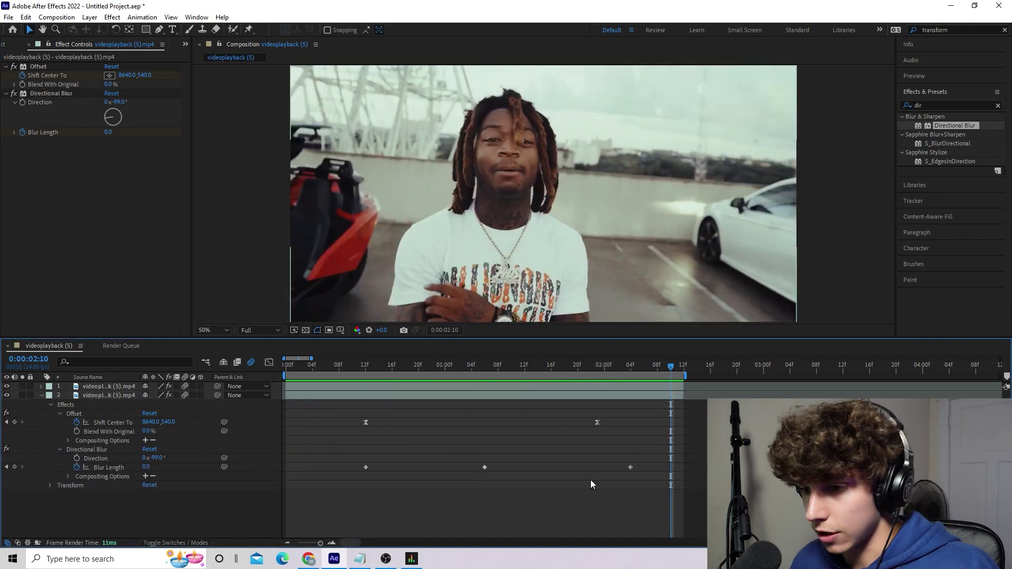
drag(618, 468, 381, 478)
right_click(366, 468)
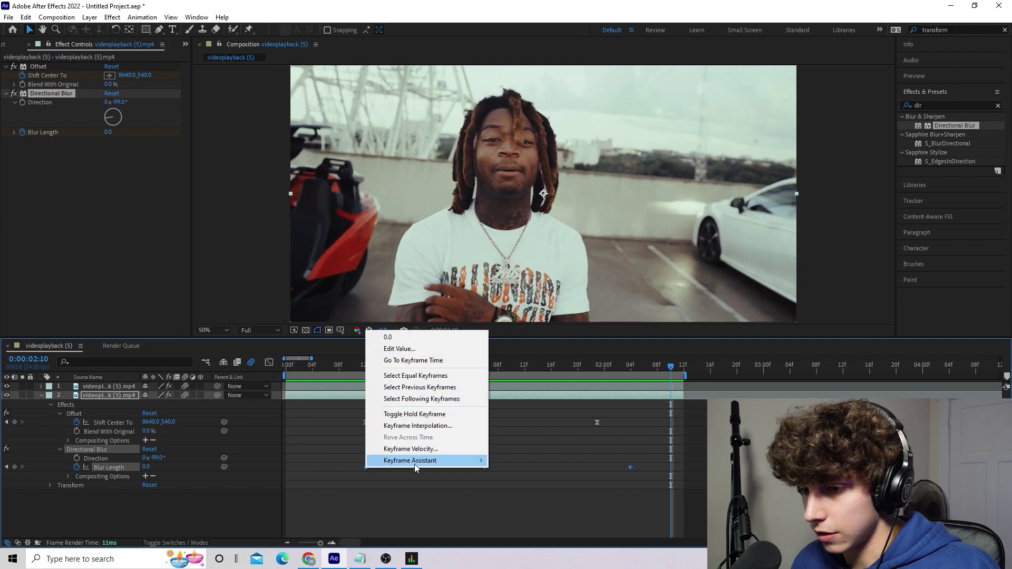
mouse_move(414, 461)
click(559, 390)
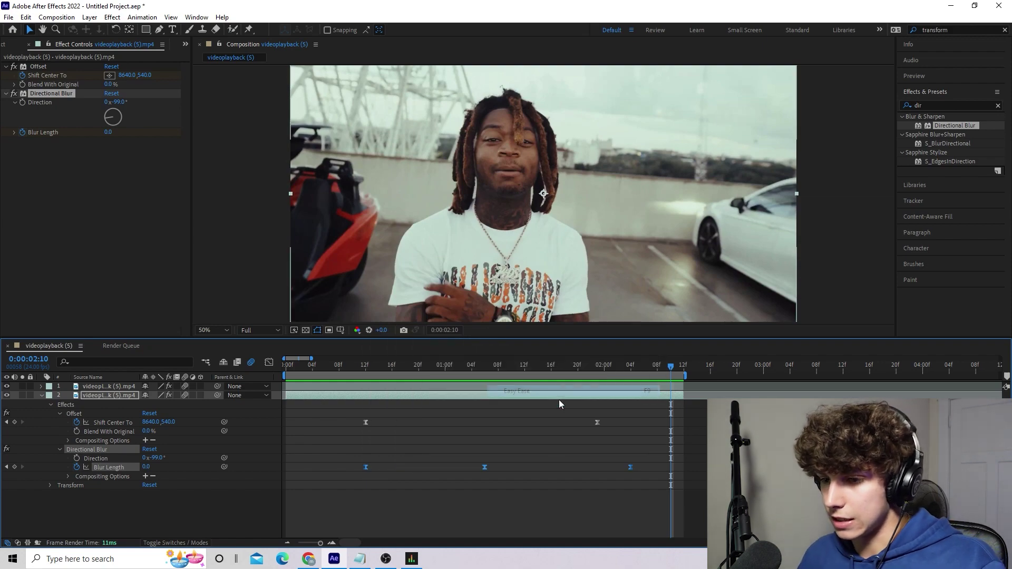
key(space)
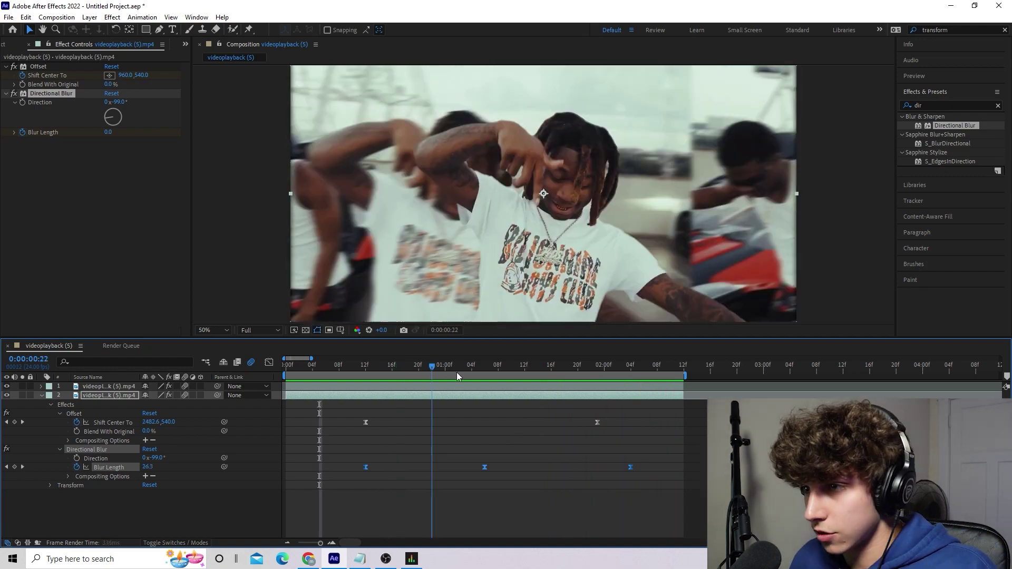
drag(456, 372, 539, 378)
key(space)
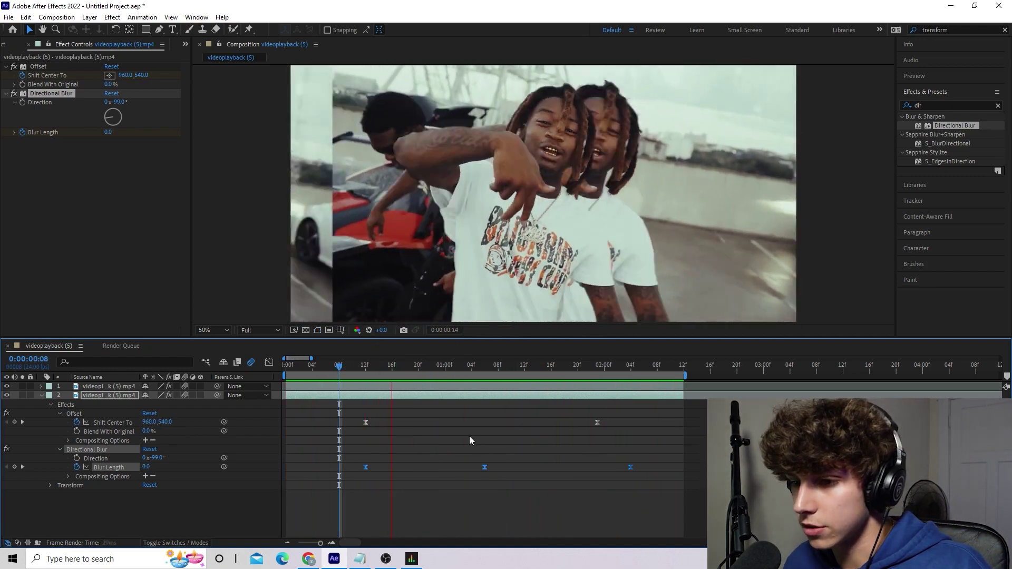
key(space)
Step: Collapse the background layer's properties and duplicate the rotoscoped layer of the man
click(42, 396)
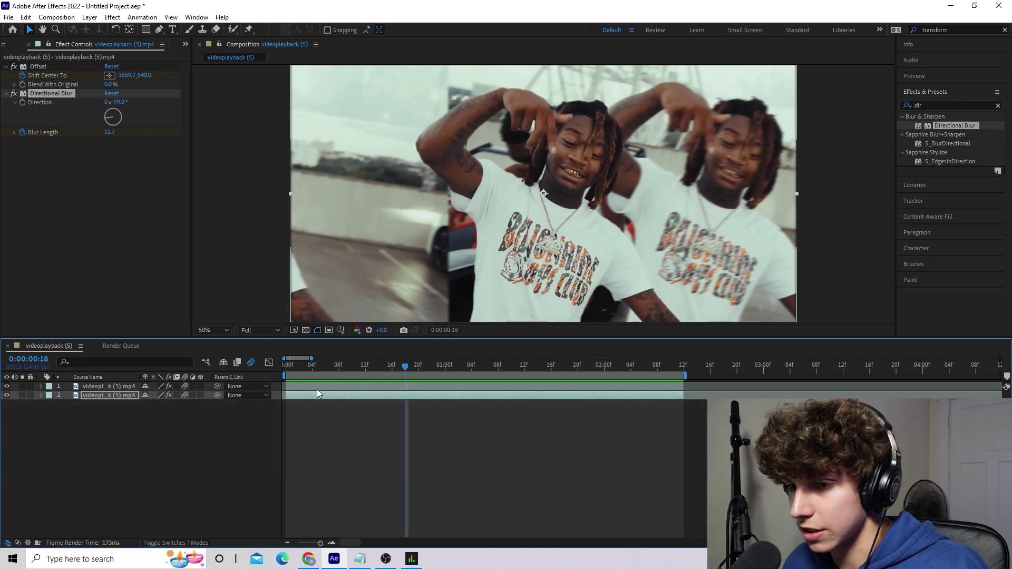
click(100, 385)
key(Home)
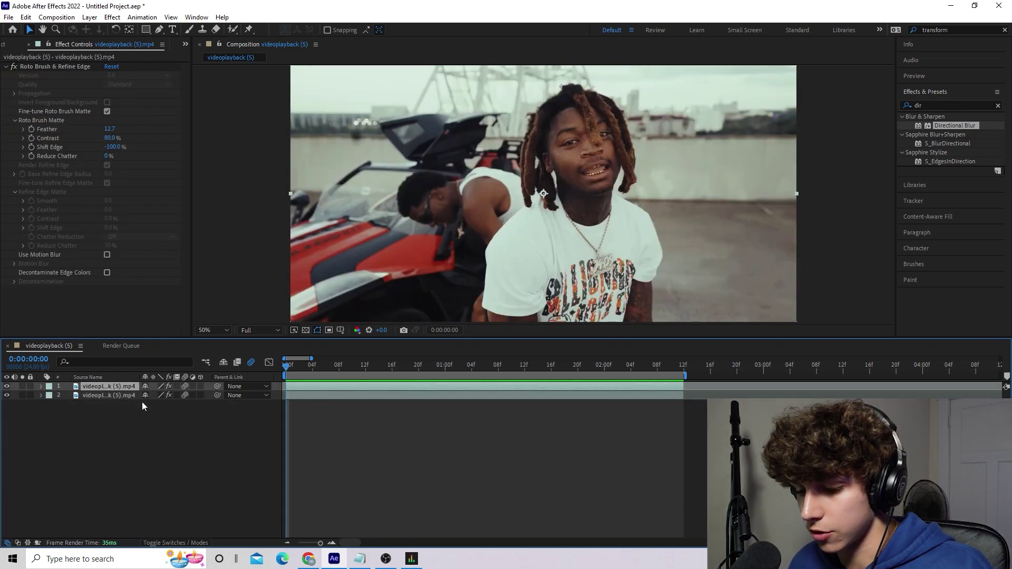
key(ctrl+d)
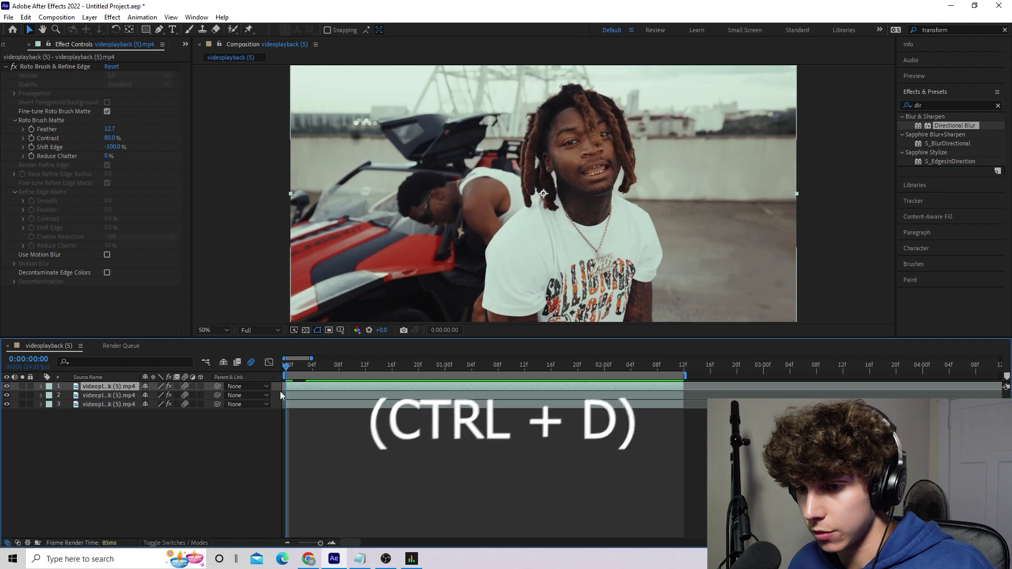
Step: Find the Transform effect and apply it to the lower rotoscoped copy, layer 2
drag(283, 369, 387, 375)
click(41, 395)
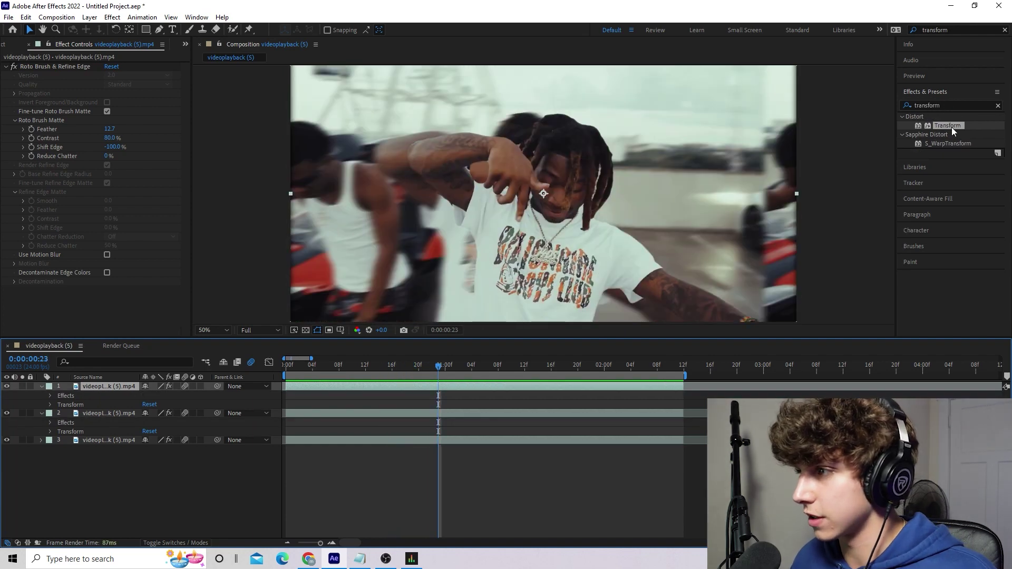
click(951, 127)
drag(941, 125, 460, 412)
Step: Add a Position keyframe to layer 2's Transform effect at 0:00:00:22 and show its properties in the timeline
drag(437, 371, 432, 371)
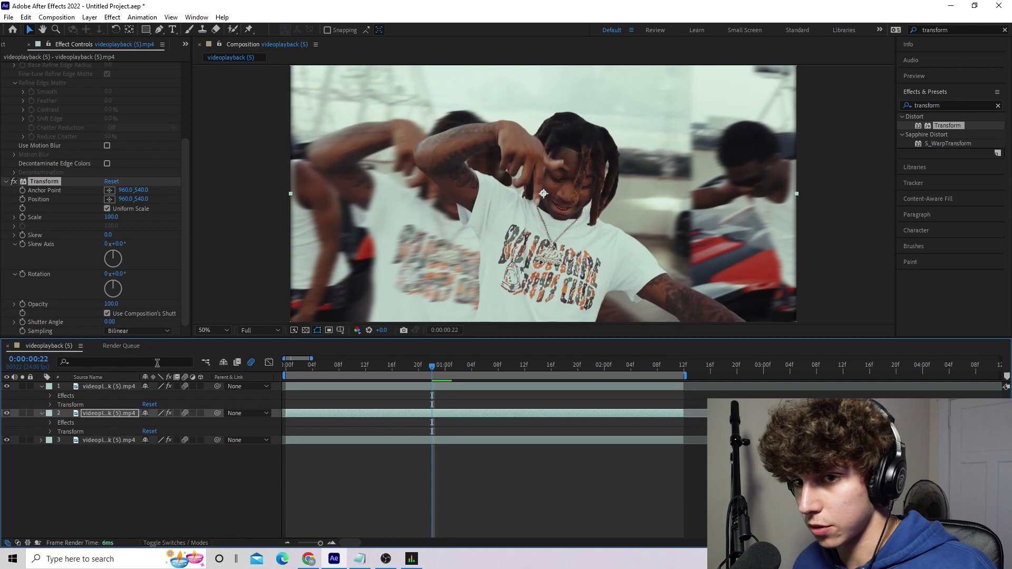
drag(378, 369, 429, 383)
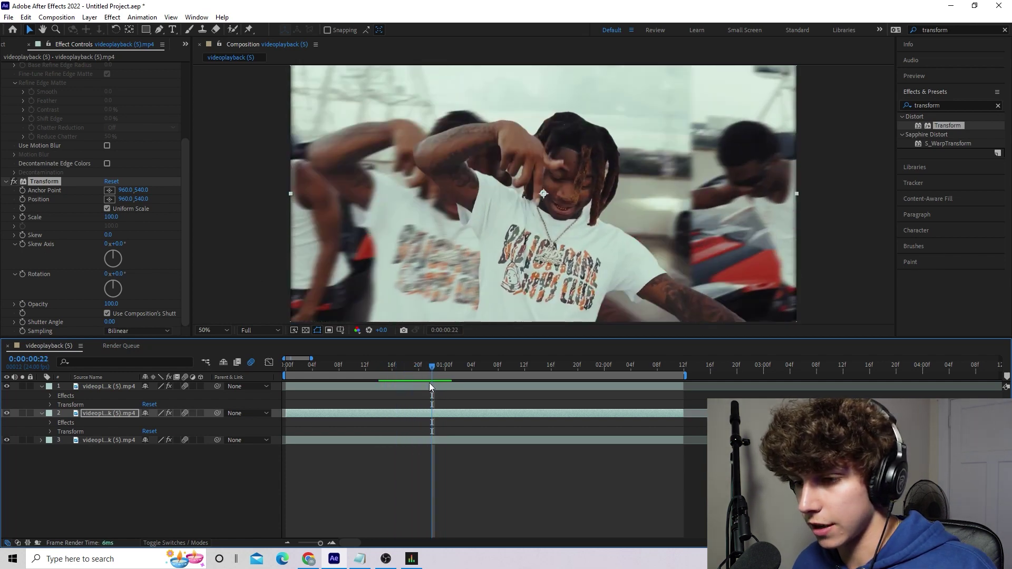
click(23, 200)
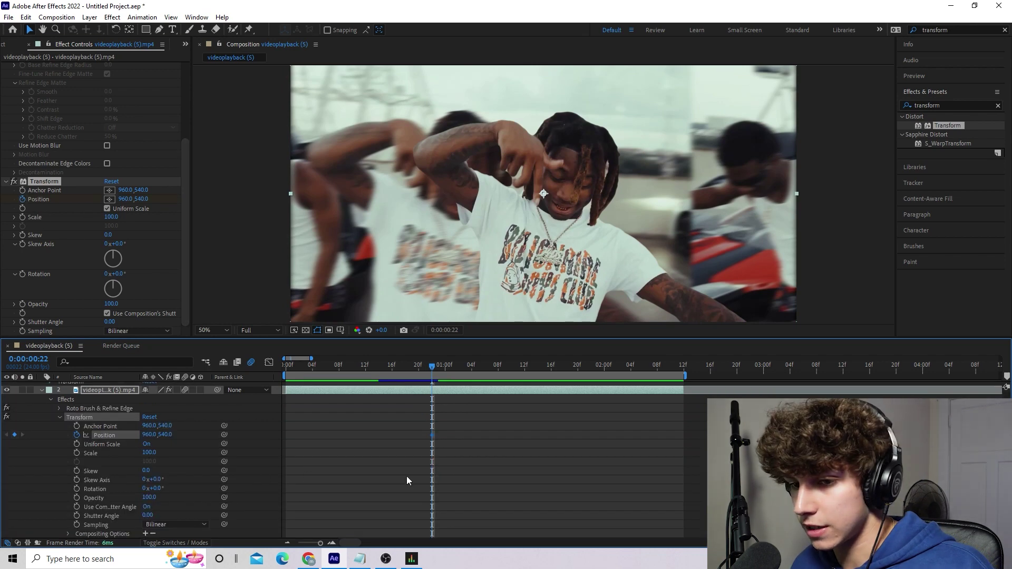
click(50, 182)
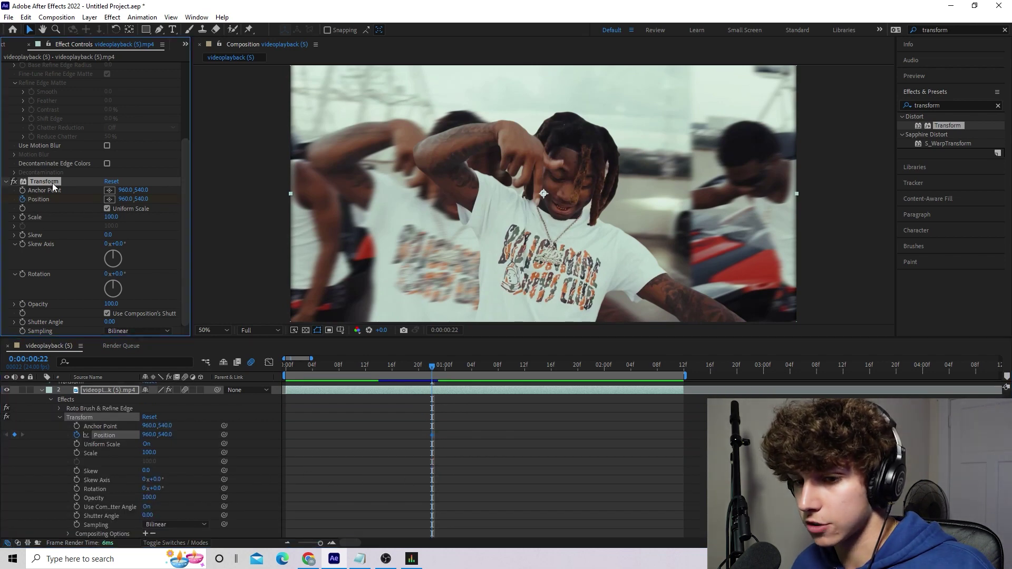
scroll(278, 454, down, 1)
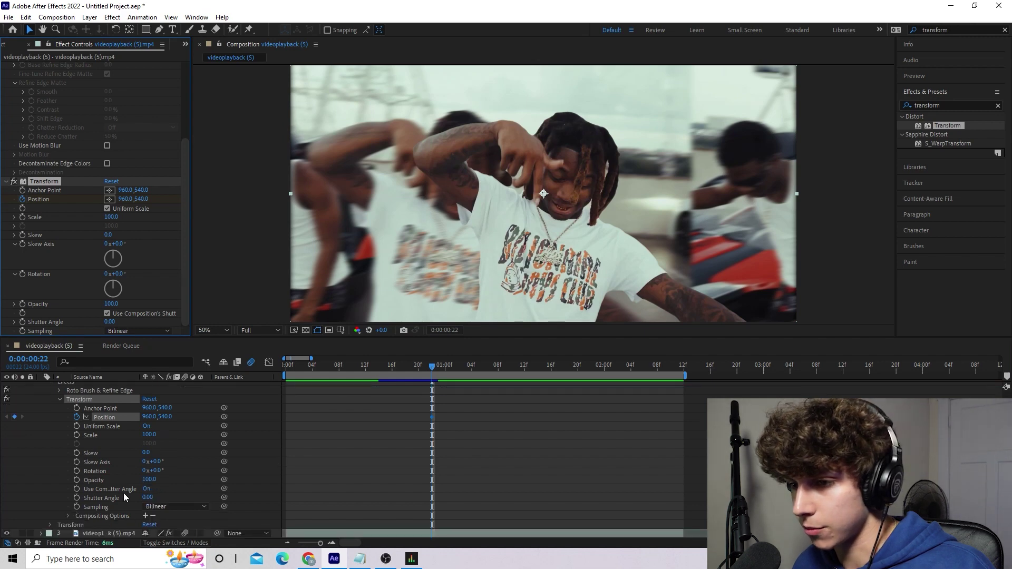
scroll(124, 492, up, 2)
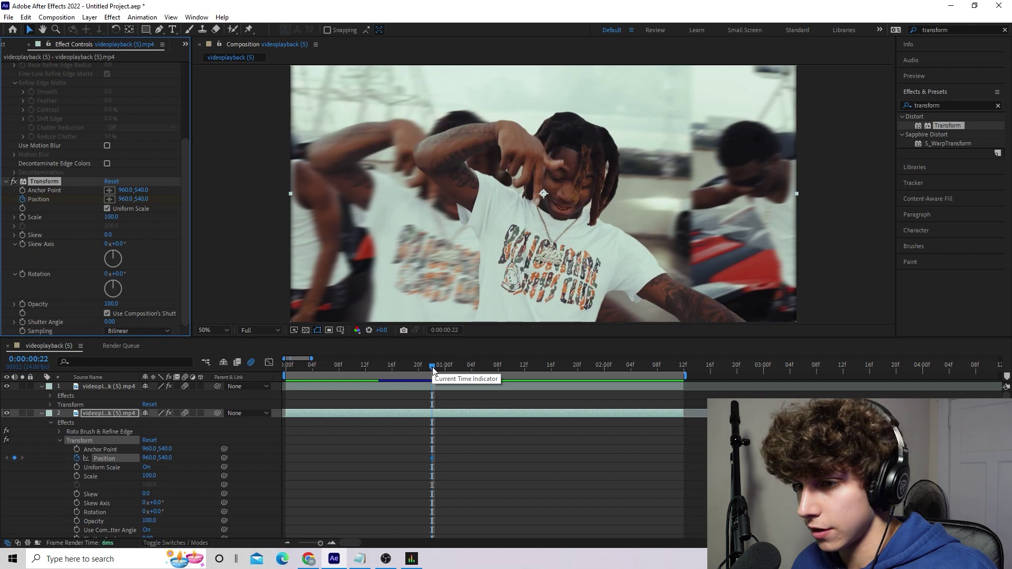
Step: Keyframe the Transform effect's horizontal Position at 1183 at 0:00:01:02 and preview the copy's movement
drag(433, 370, 455, 373)
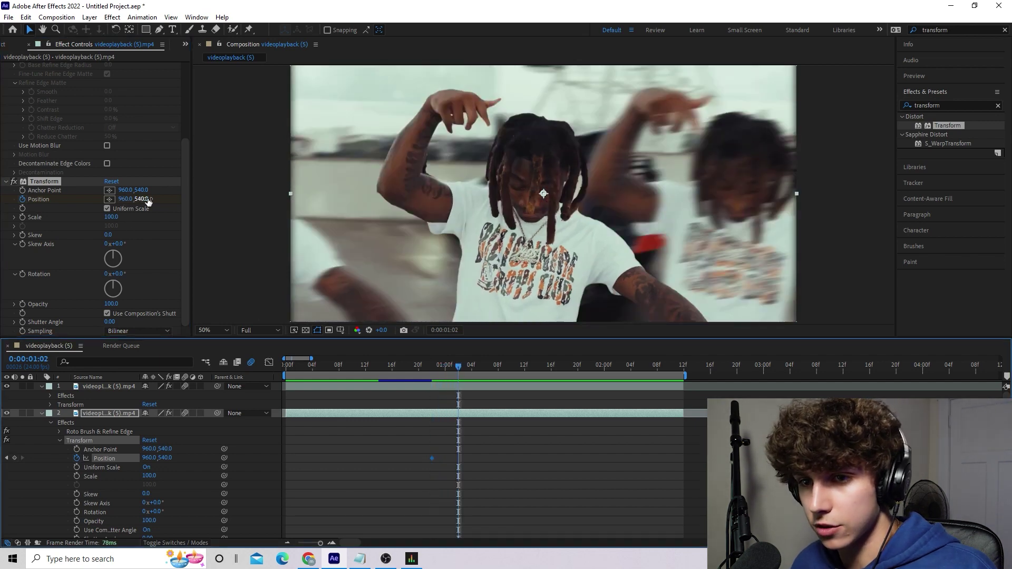
drag(123, 201, 267, 227)
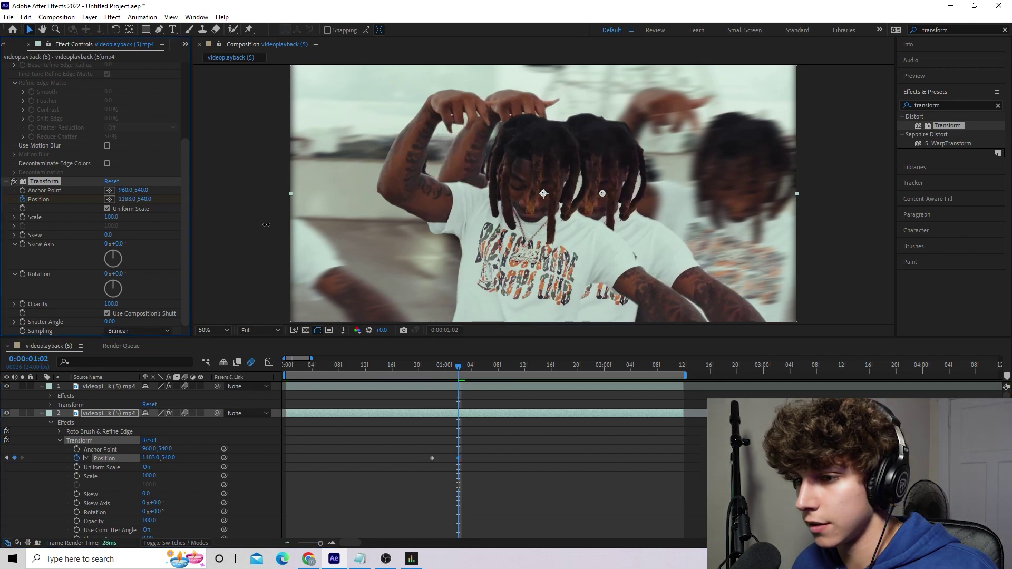
click(318, 384)
key(Home)
key(space)
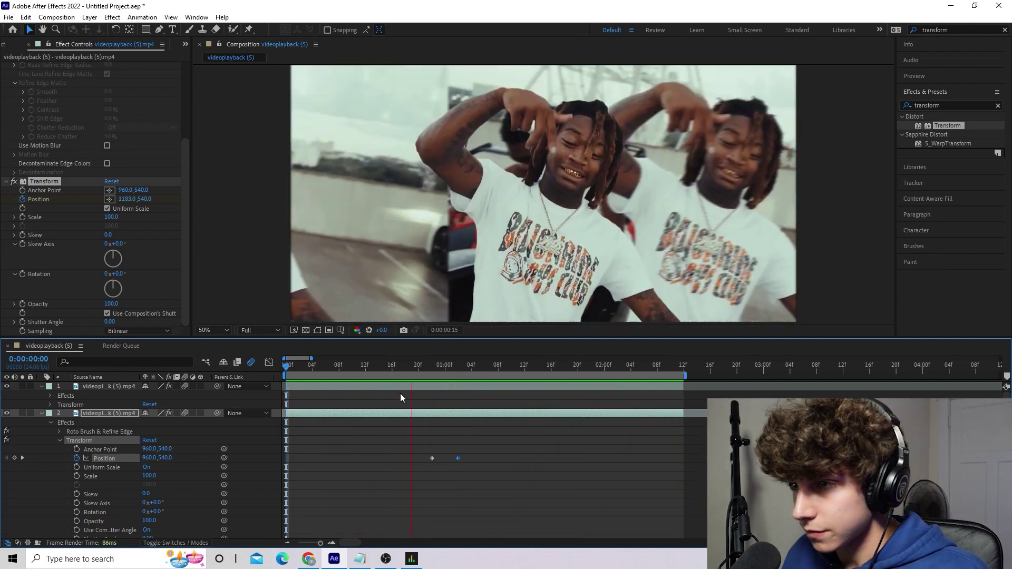
click(491, 411)
click(458, 380)
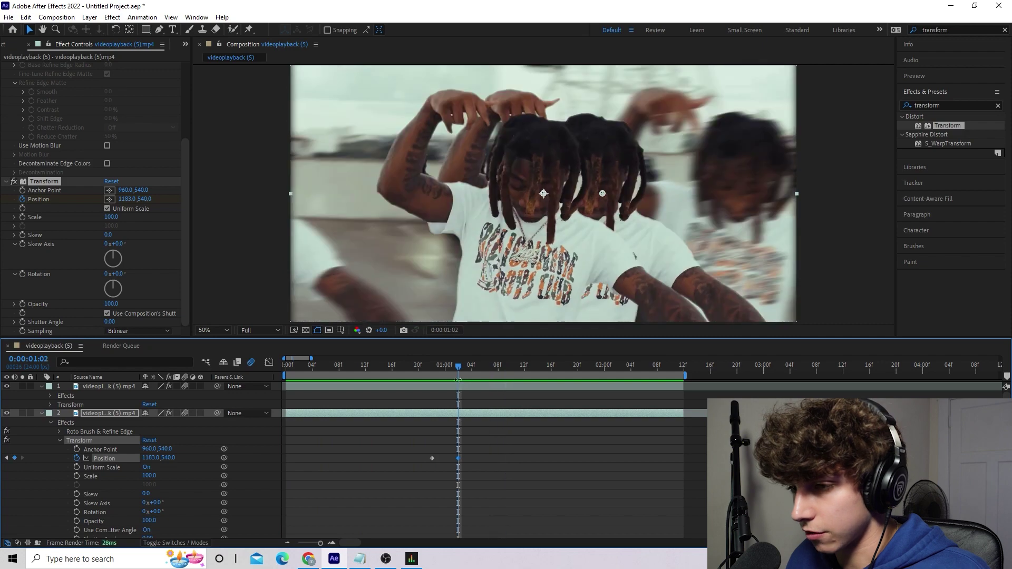
Step: Move the current time to the background's last Offset keyframe at 0:00:01:23 and reopen layer 2's properties
drag(455, 361, 604, 389)
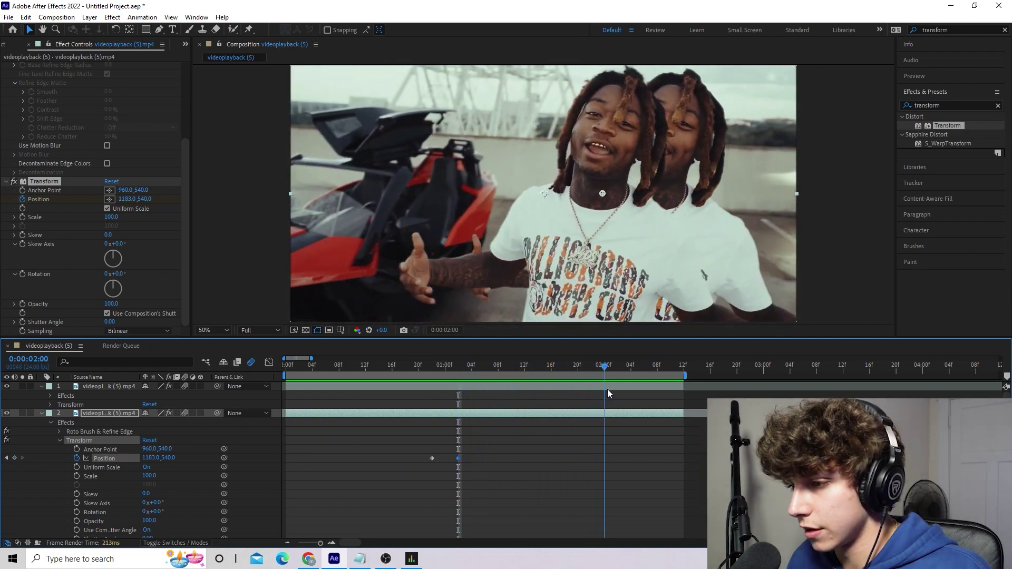
scroll(608, 388, down, 2)
scroll(238, 432, up, 2)
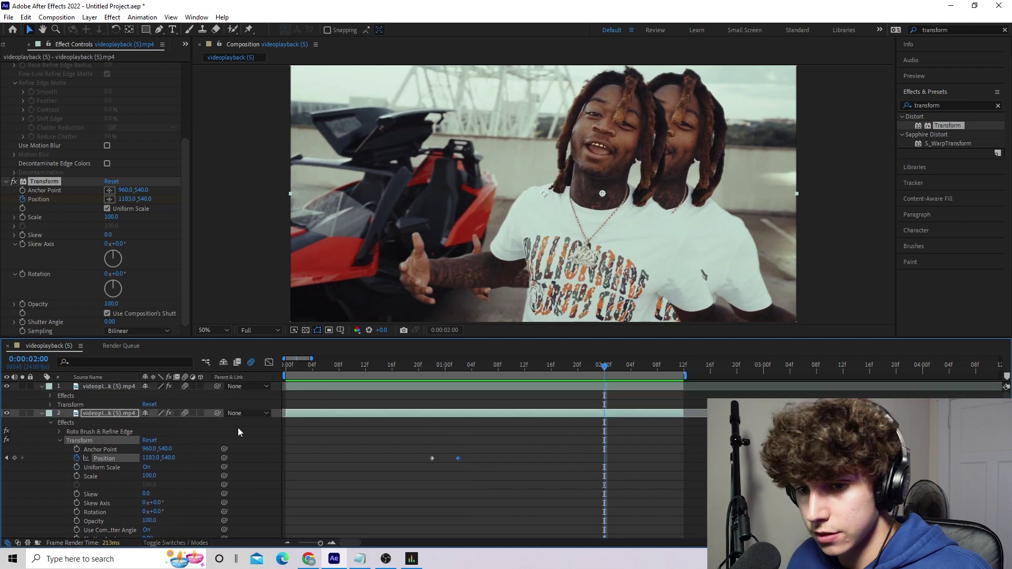
click(42, 413)
click(42, 422)
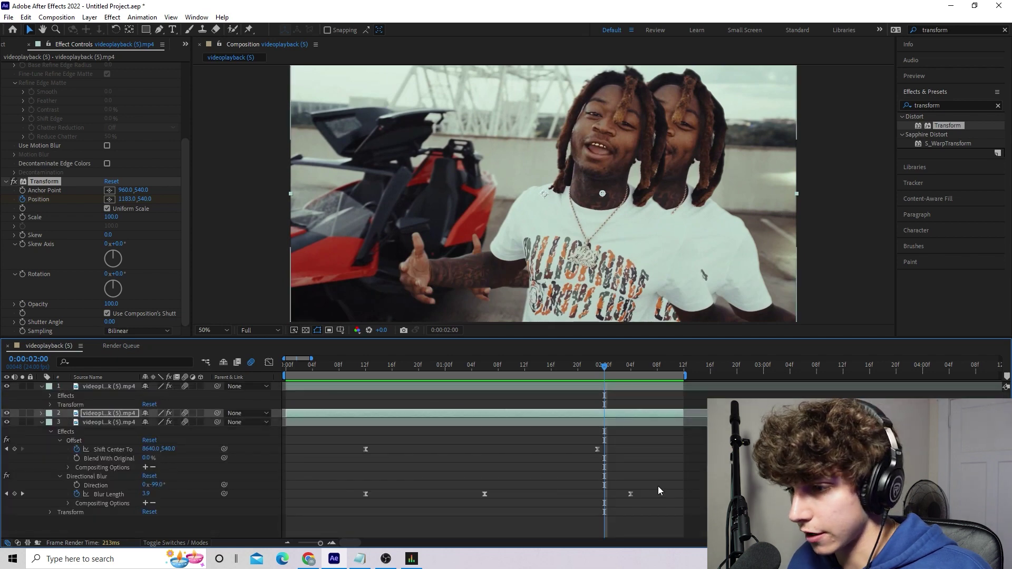
drag(607, 367, 599, 365)
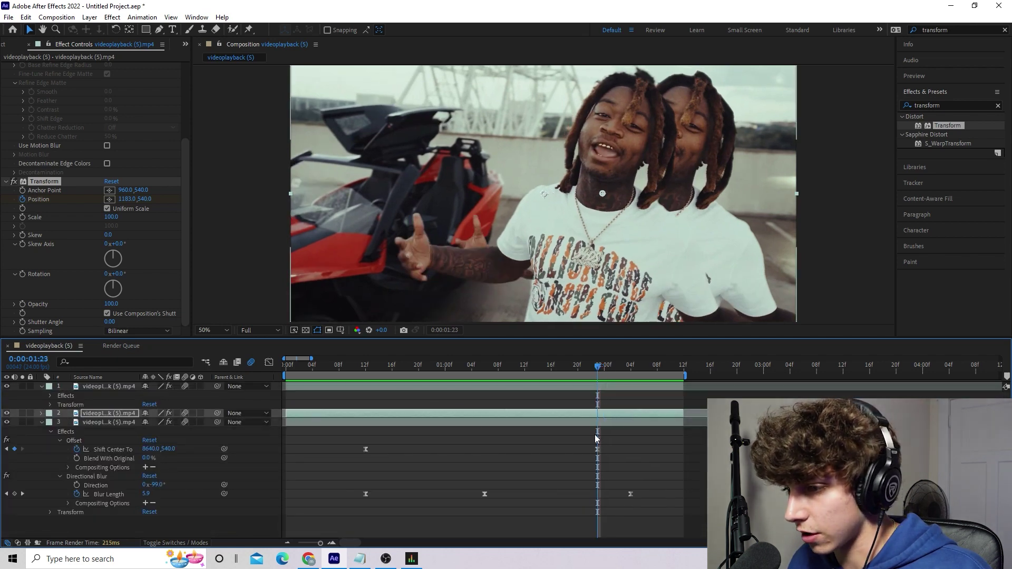
click(41, 414)
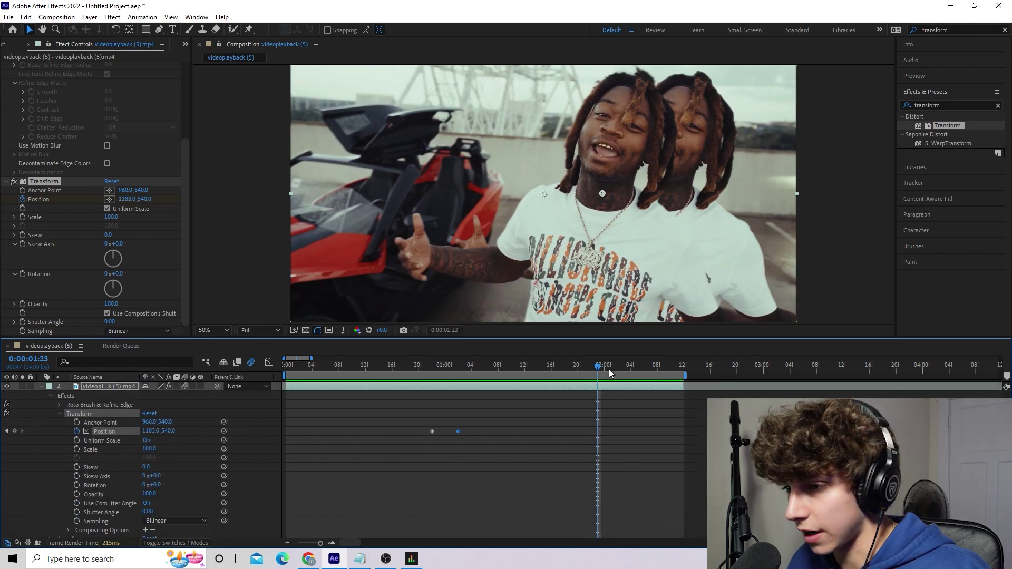
Step: Keyframe layer 2's horizontal Transform effect Position at 960 at 0:00:01:23 and preview the copy's return
click(127, 199)
scroll(625, 477, down, 5)
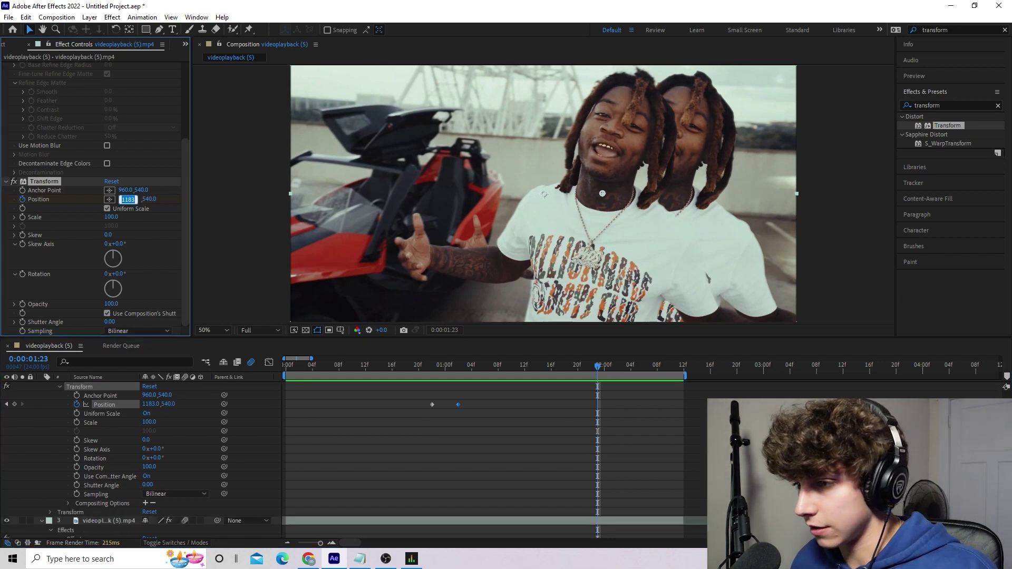
scroll(625, 473, up, 5)
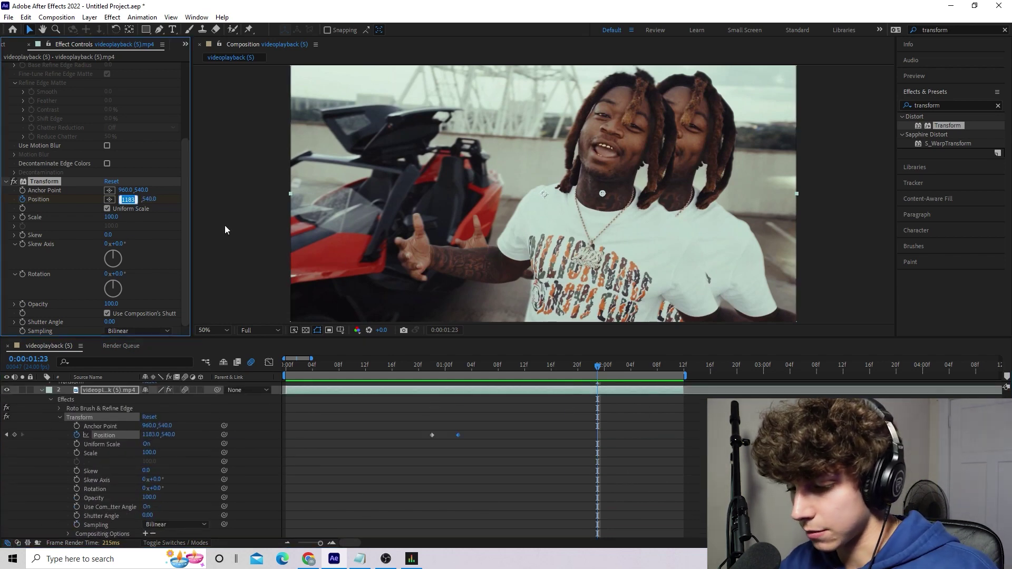
text(960)
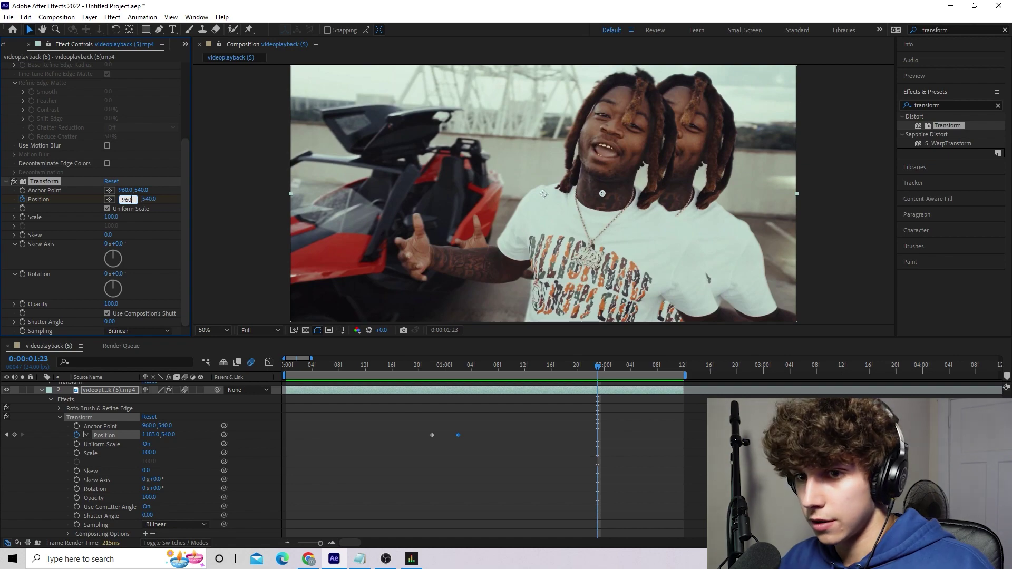
key(Return)
drag(597, 403, 415, 404)
key(space)
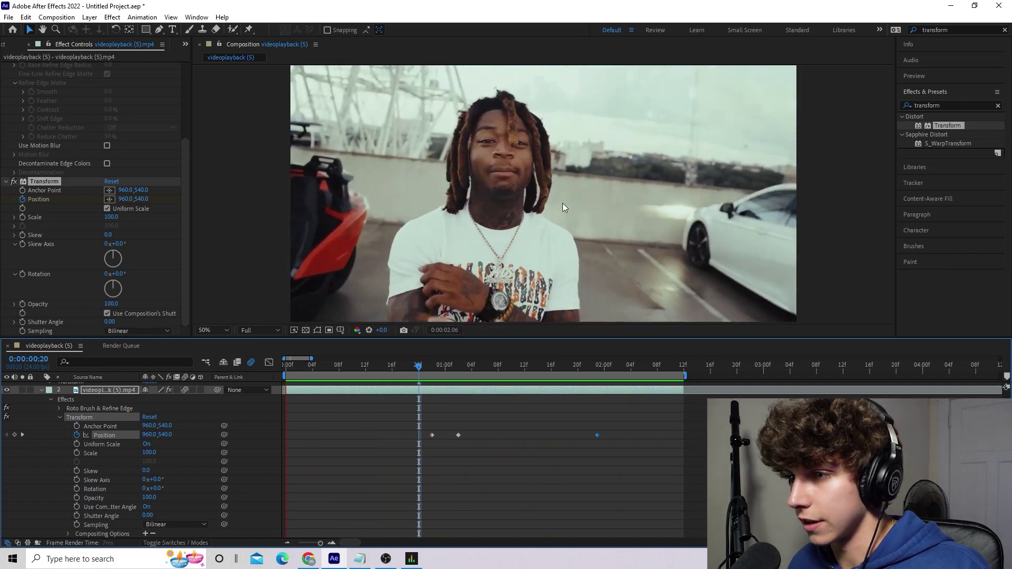
Step: Apply Easy Ease to all three Position keyframes of layer 2's Transform effect and preview the motion
click(562, 204)
scroll(535, 450, up, 4)
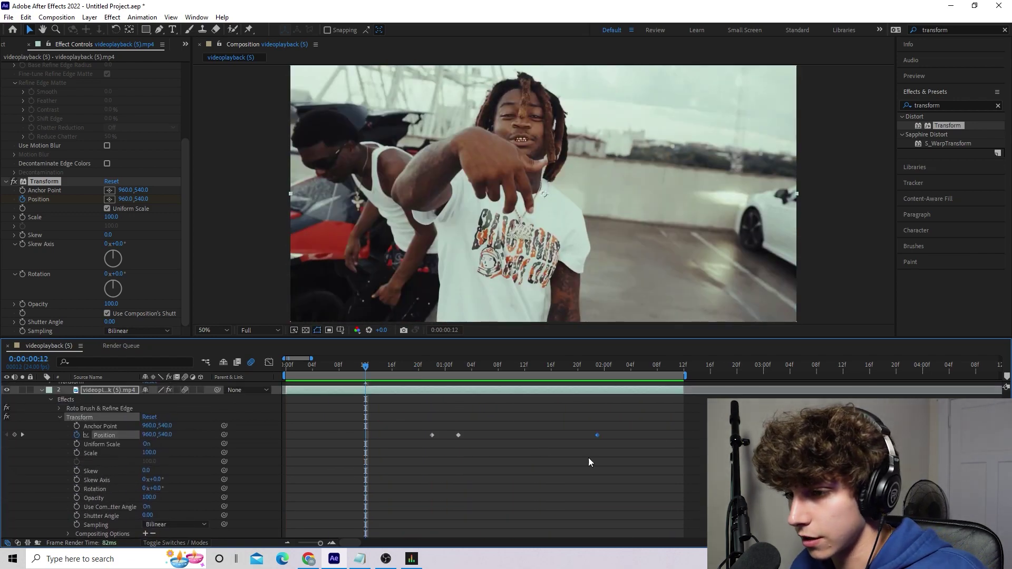
drag(655, 412, 421, 442)
right_click(434, 435)
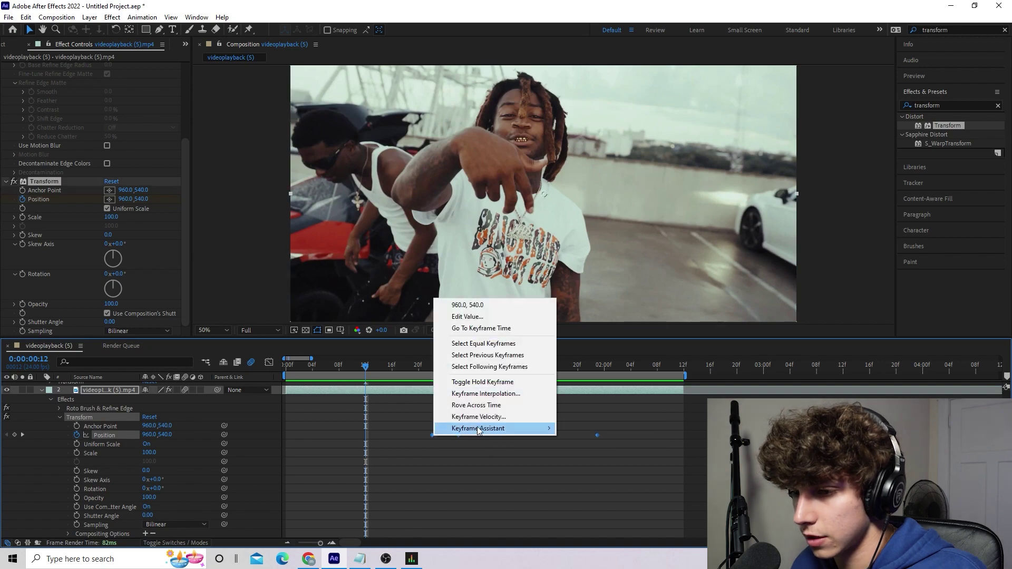
mouse_move(532, 428)
click(598, 464)
key(space)
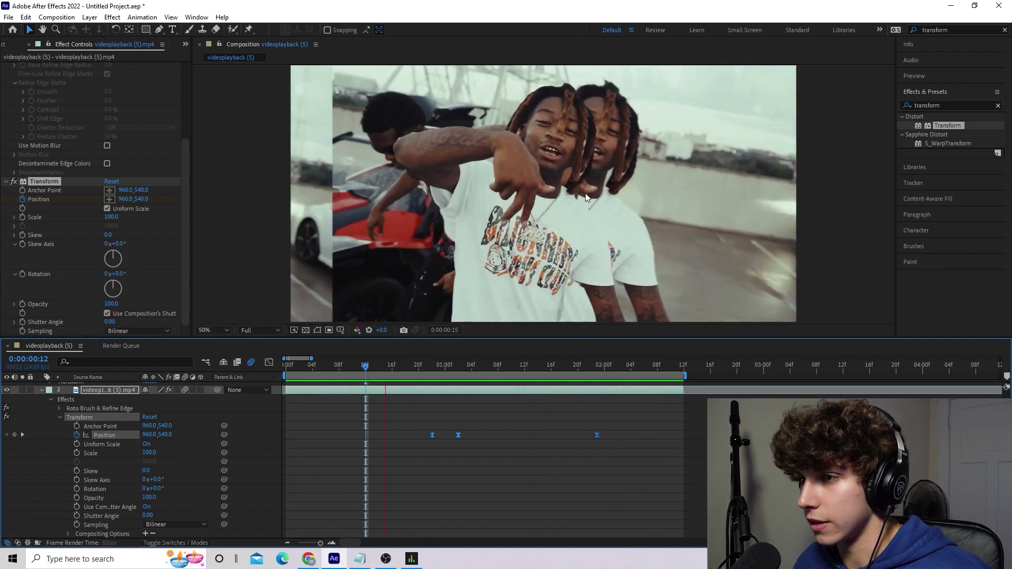
Step: Collapse the properties of layers 1 and 2 and duplicate the animated copy, layer 2
key(ctrl+d)
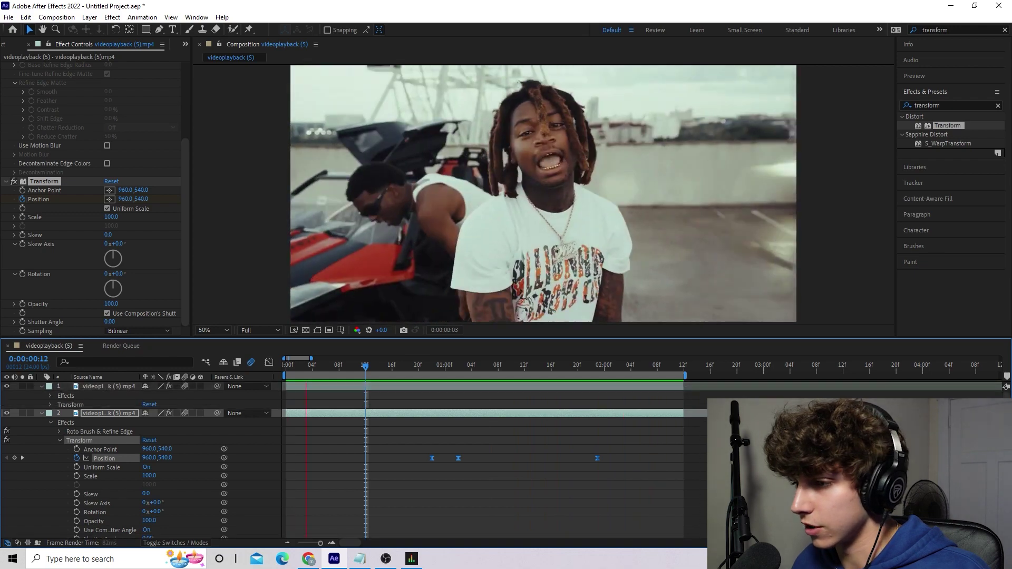
key(space)
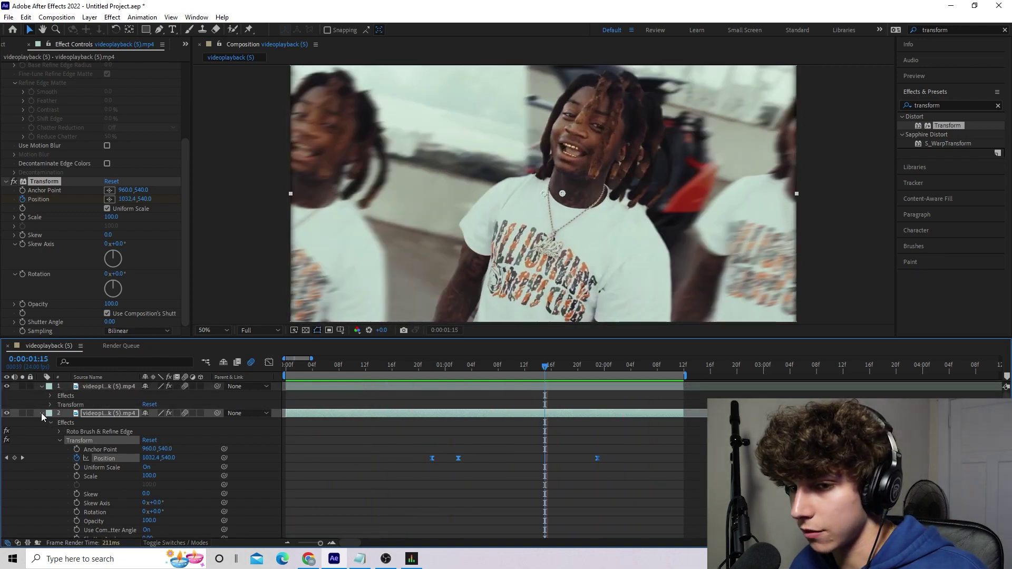
click(41, 413)
click(41, 386)
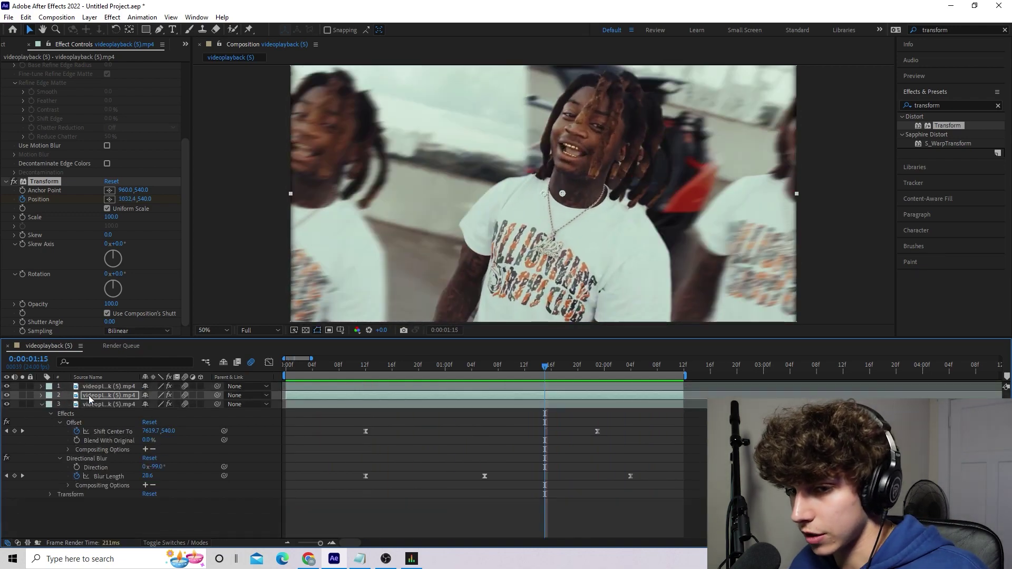
click(88, 395)
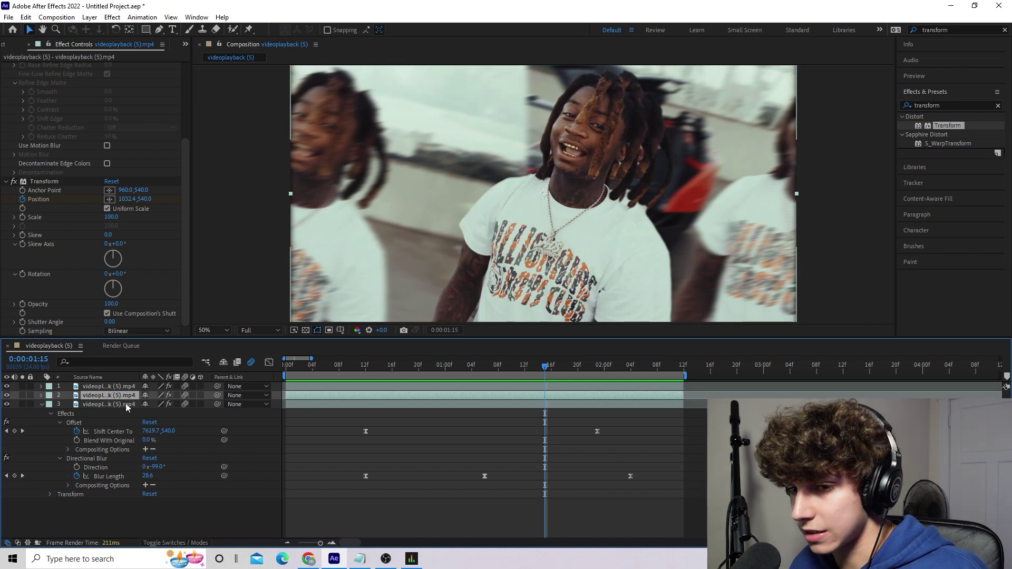
key(ctrl+d)
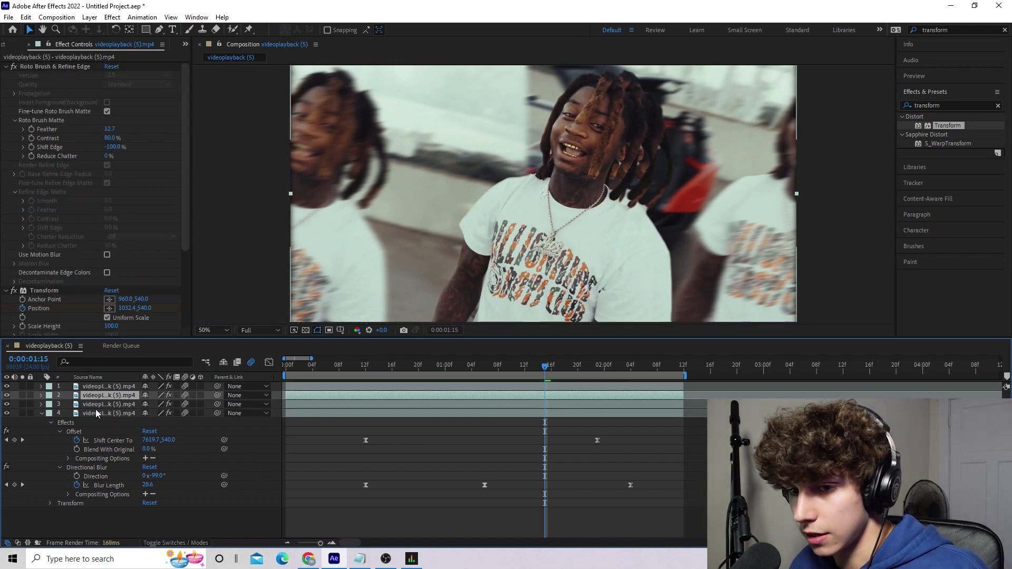
Step: Set layer 3's horizontal Transform effect Position to 1358 at its 0:00:01:02 keyframe and preview the result
click(96, 407)
click(40, 405)
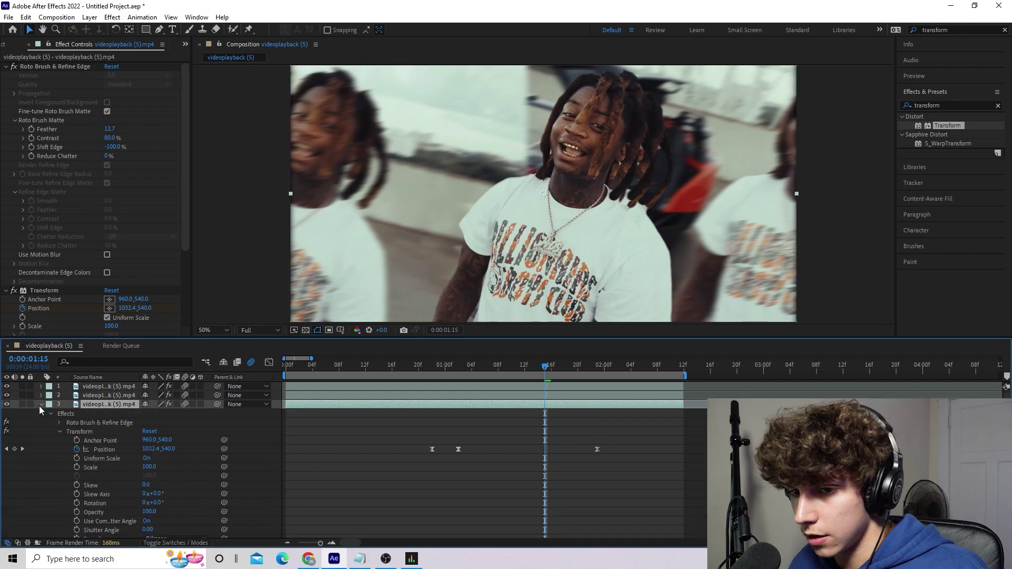
scroll(57, 406, down, 1)
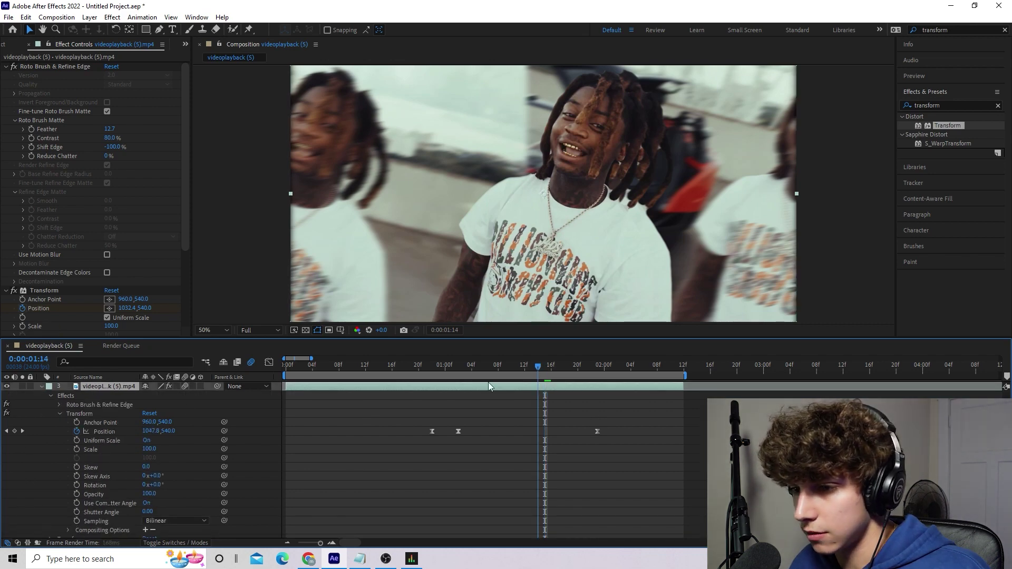
click(458, 370)
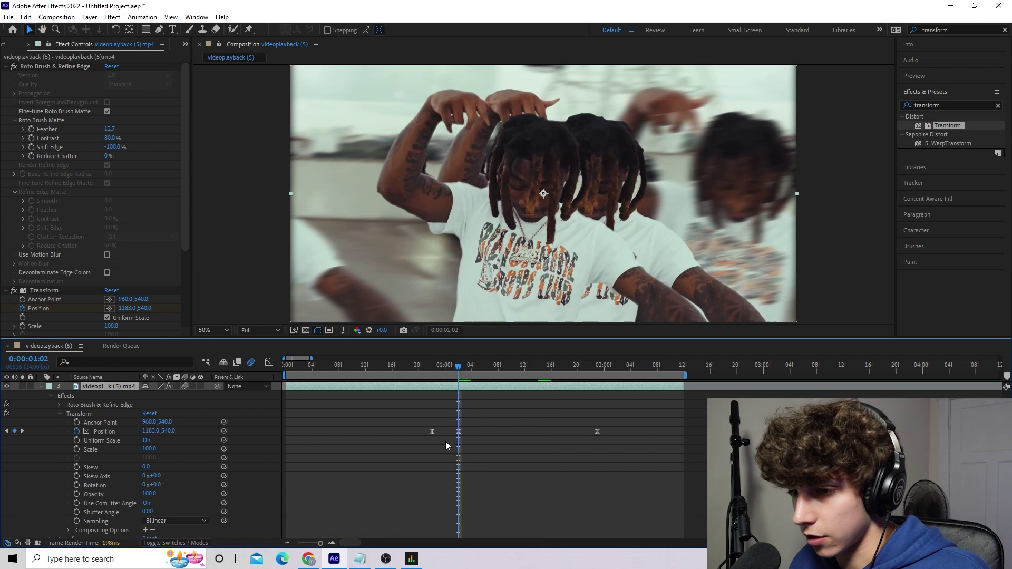
click(459, 432)
mouse_move(458, 368)
mouse_down()
mouse_move(432, 369)
mouse_move(458, 383)
mouse_up()
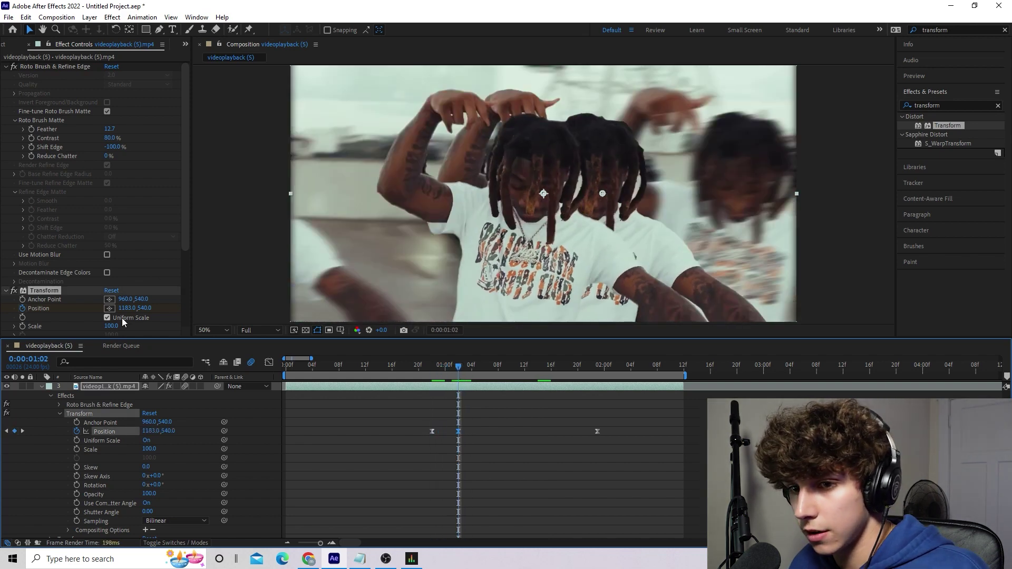
drag(126, 311, 238, 327)
key(space)
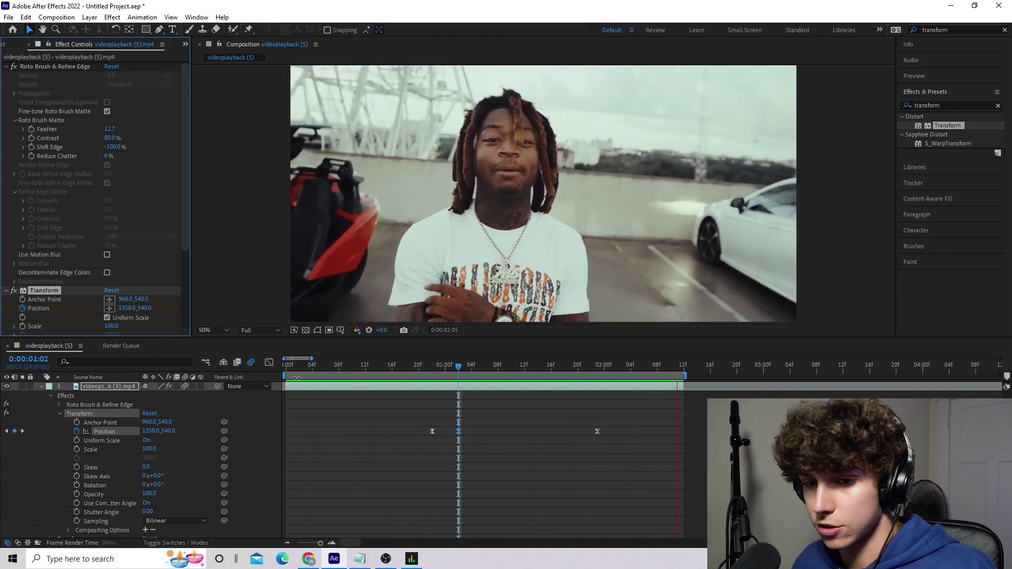
Step: Collapse layer 3's properties, duplicate that layer, and show the Transform effect of the lower copy, layer 4
click(43, 387)
click(42, 386)
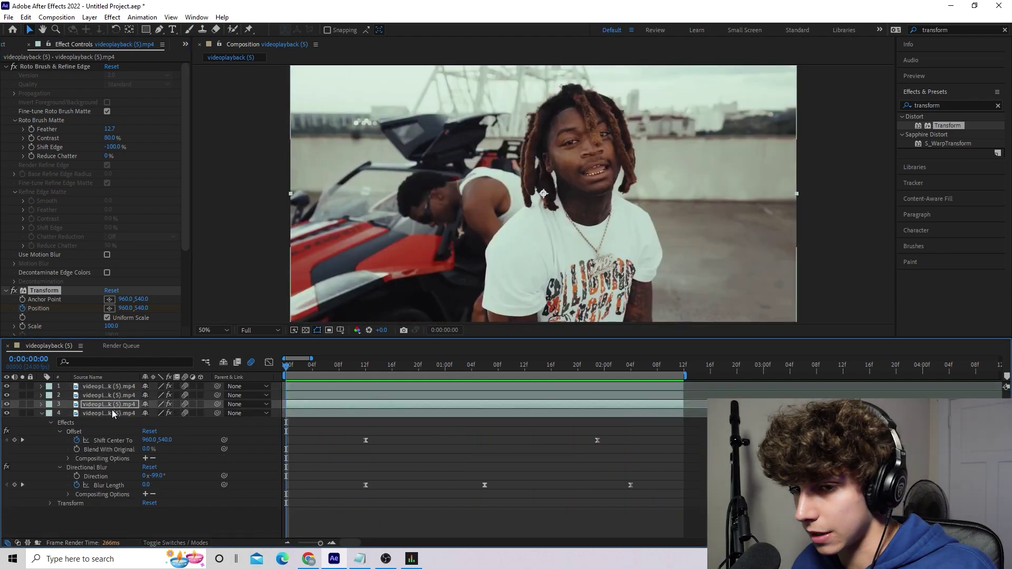
click(112, 411)
click(111, 404)
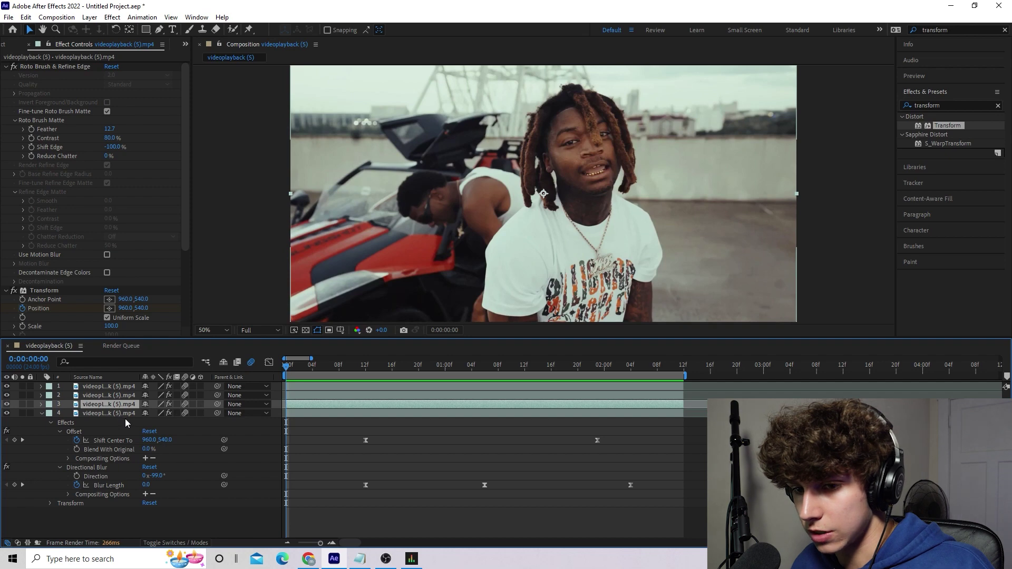
click(60, 414)
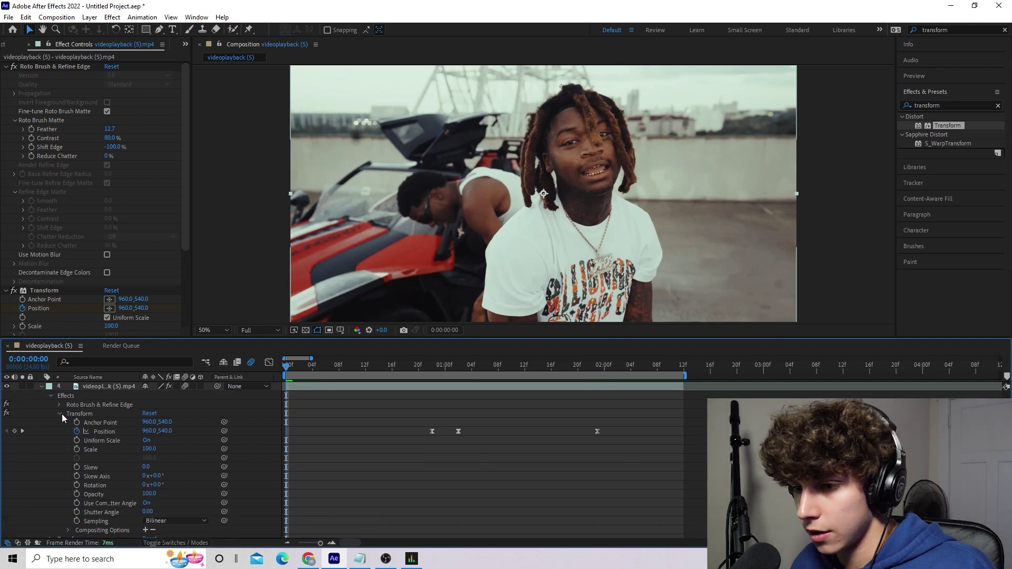
Step: Shift layer 4 farther right than the other copies at its 0:00:01:02 Transform effect Position keyframe
drag(292, 370, 457, 406)
scroll(489, 444, up, 1)
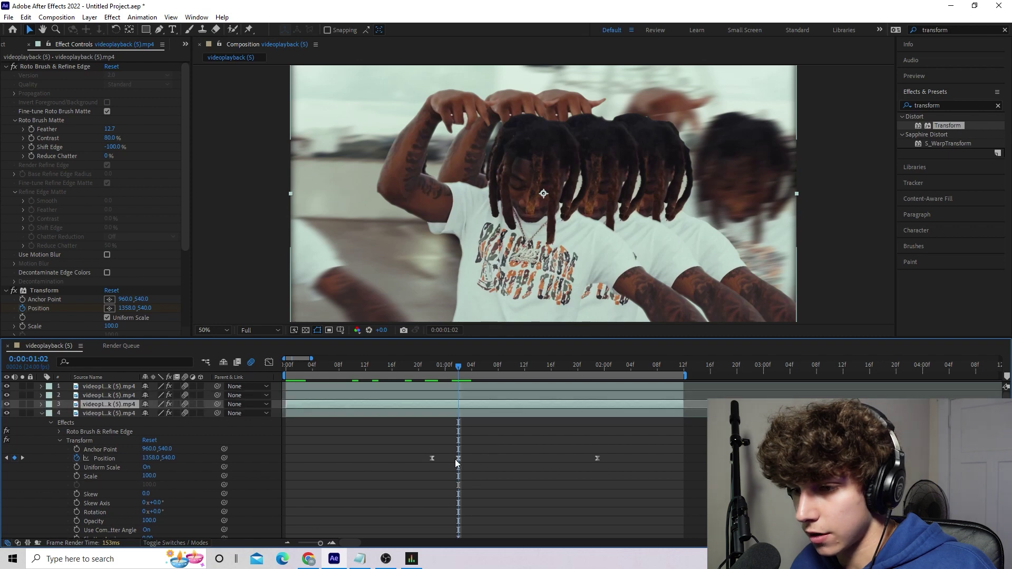
click(457, 459)
drag(133, 312, 273, 332)
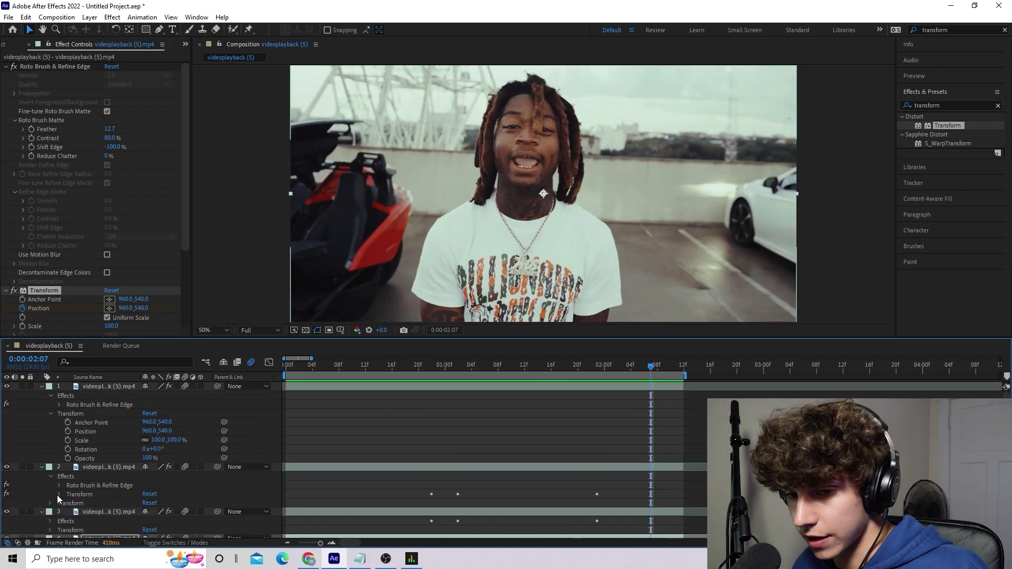
Step: Show layer 2's Transform effect properties and move its first Position keyframe to 0:00:00:23
click(58, 494)
scroll(371, 483, down, 3)
scroll(511, 433, up, 3)
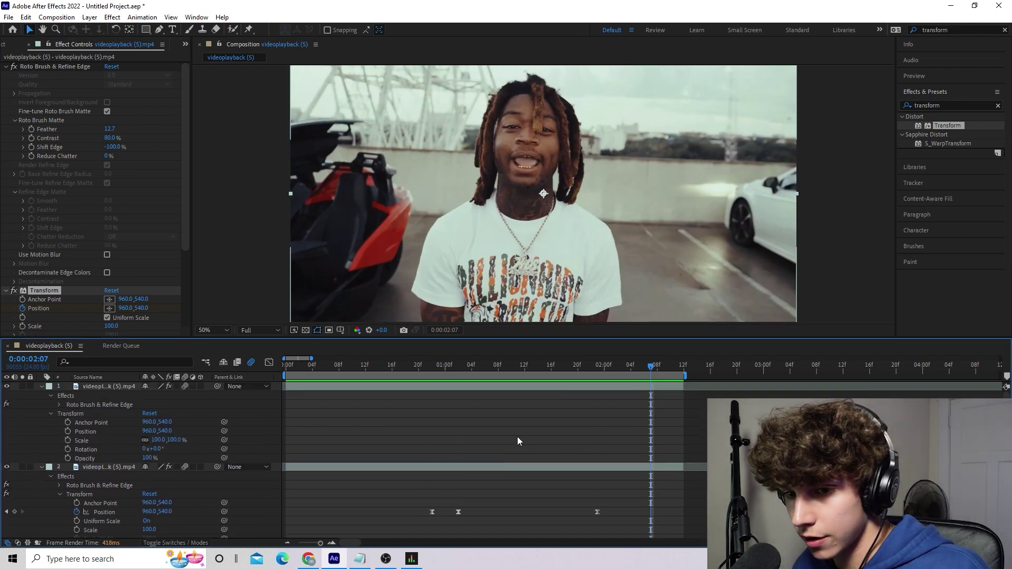
drag(651, 366, 538, 366)
drag(457, 416, 426, 453)
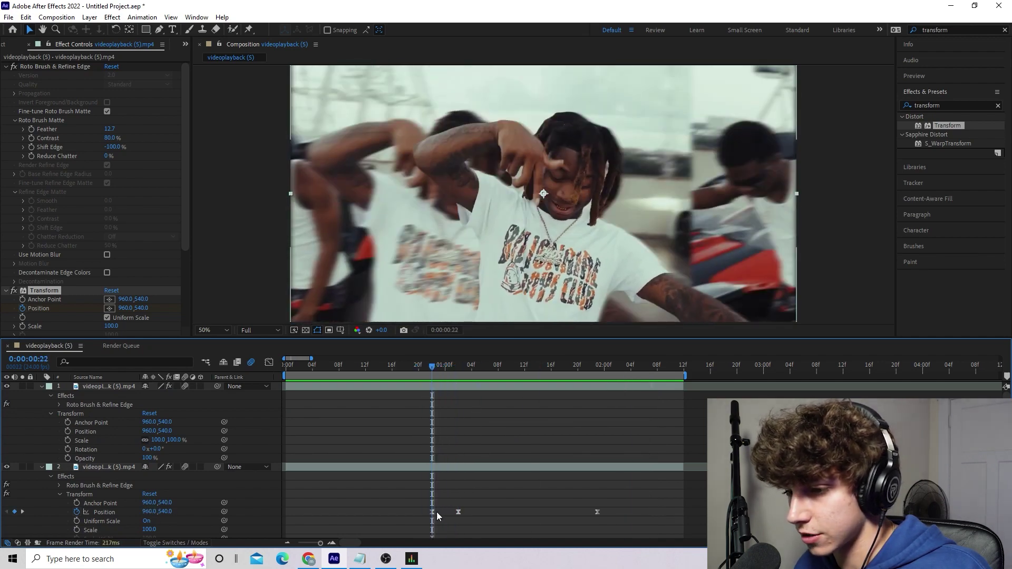
drag(432, 513, 438, 514)
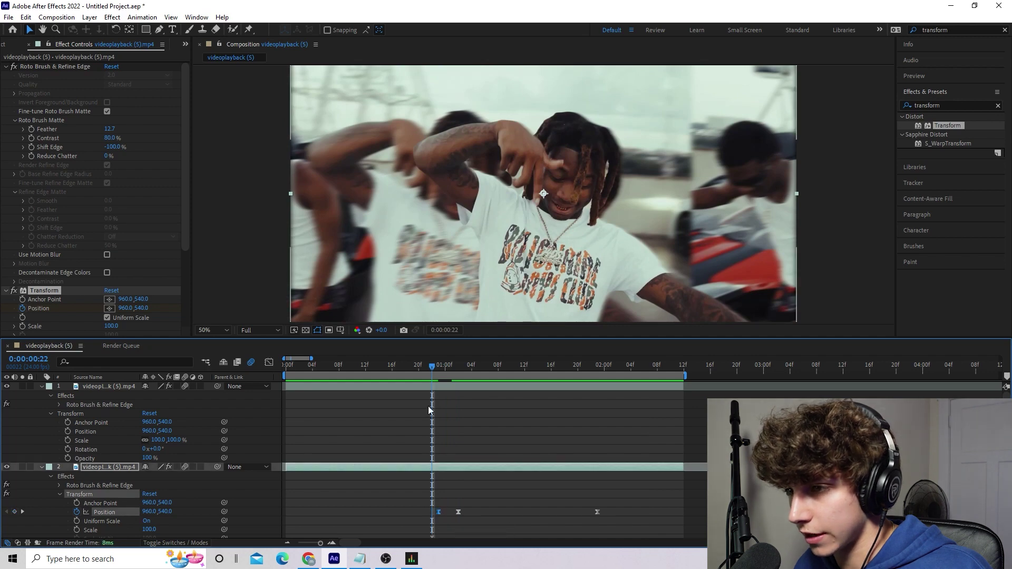
Step: Show layer 3's Transform effect properties with its Position keyframes in the timeline
scroll(486, 463, down, 5)
scroll(486, 464, down, 2)
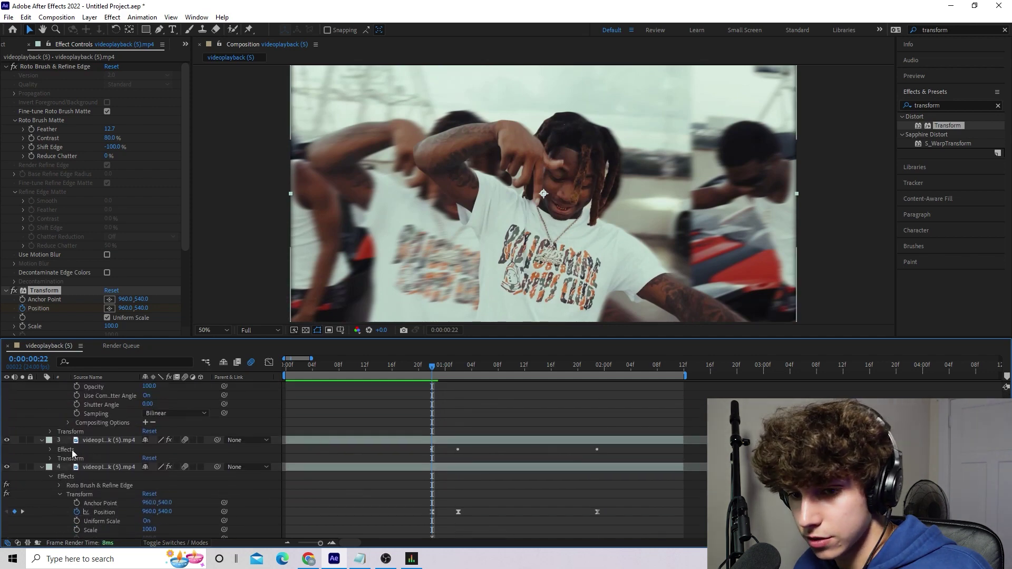
click(50, 458)
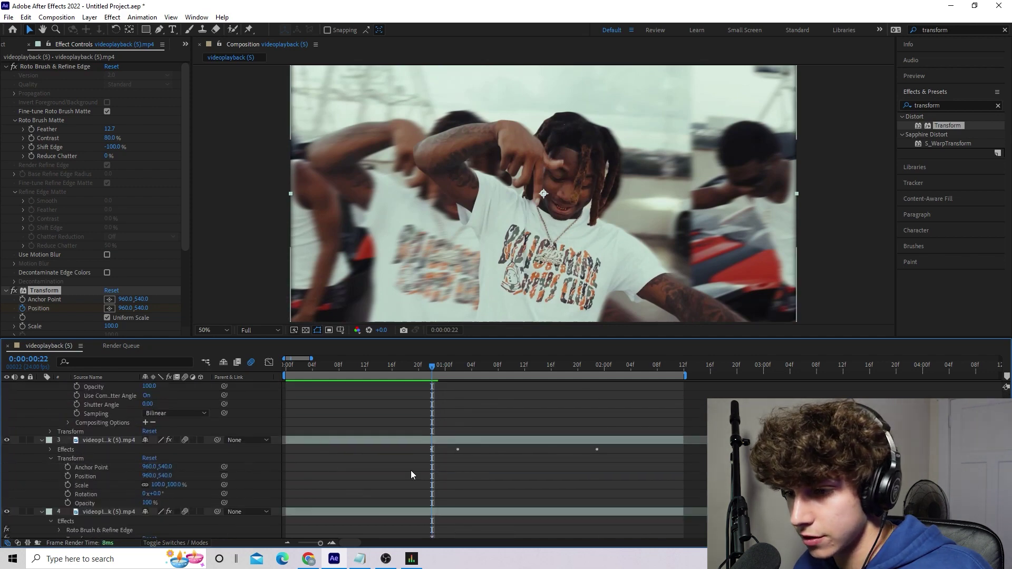
click(51, 451)
click(59, 468)
scroll(406, 487, down, 3)
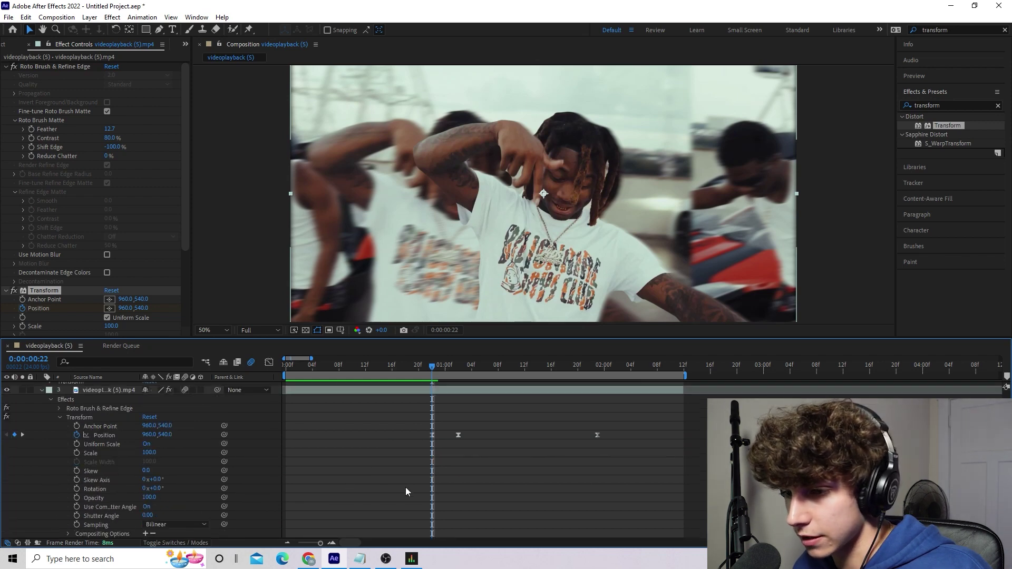
Step: Move the first Position keyframe of layer 4's Transform effect to 0:00:00:23 and preview the staggered copies
scroll(448, 442, down, 5)
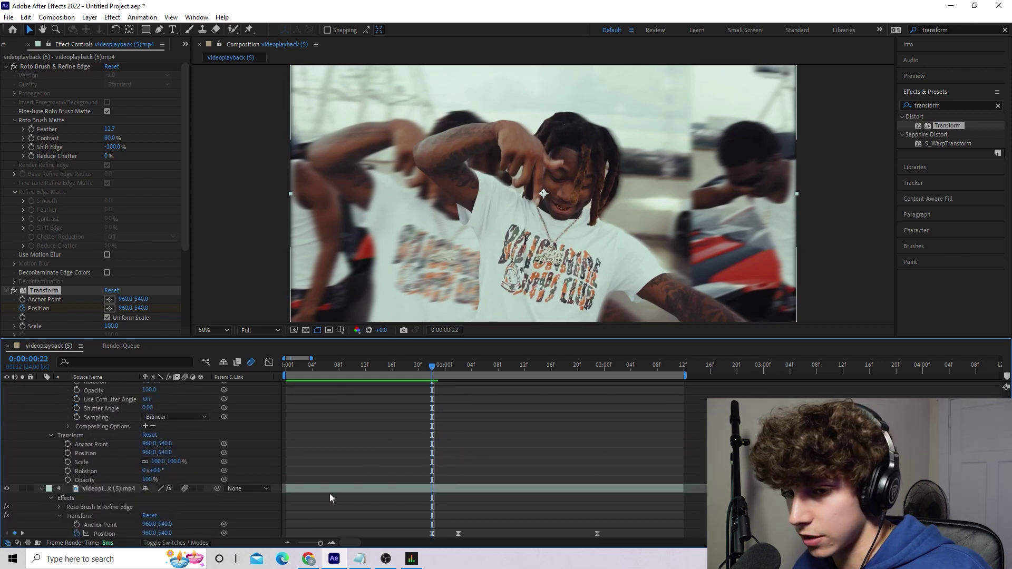
click(59, 488)
scroll(59, 487, down, 2)
key(space)
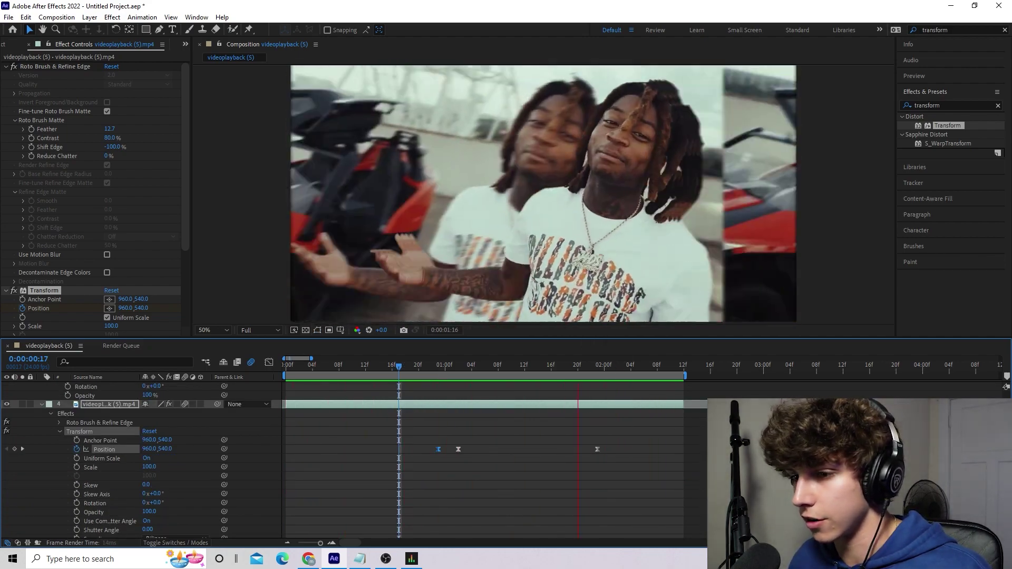
Step: Collapse the expanded properties of layers 1 to 4 in the timeline
scroll(142, 464, up, 1)
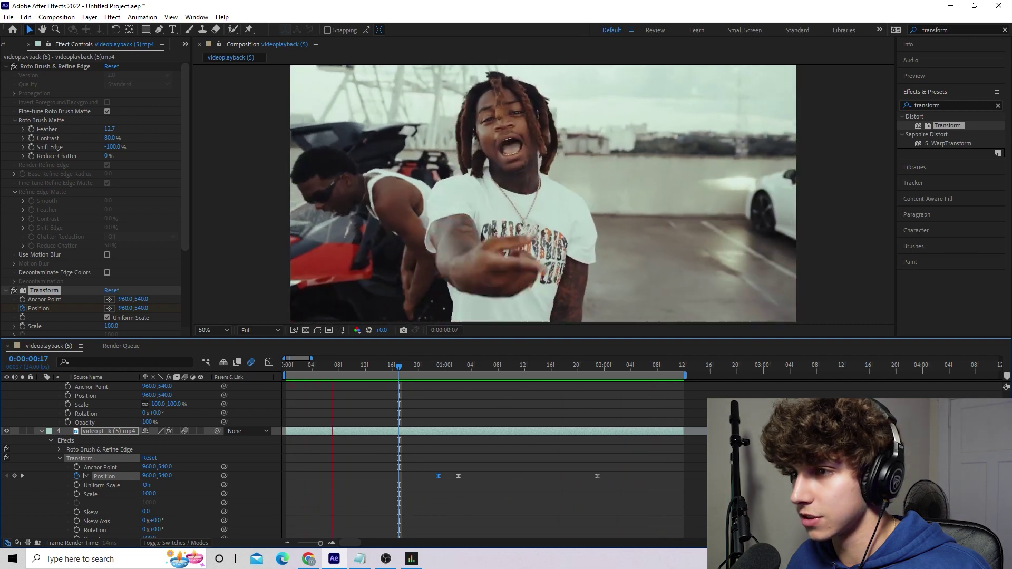
click(41, 431)
click(41, 440)
click(41, 444)
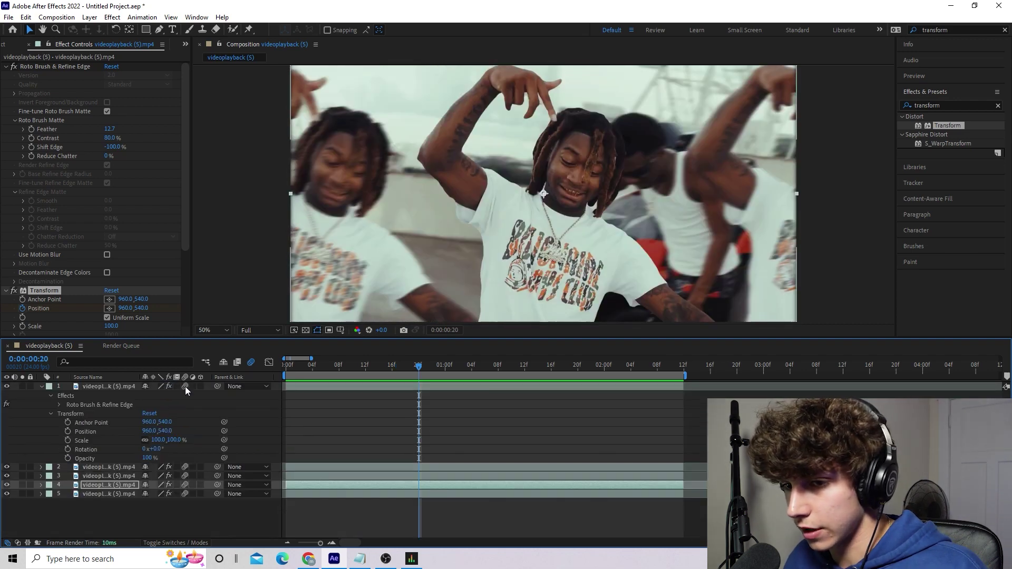
click(42, 386)
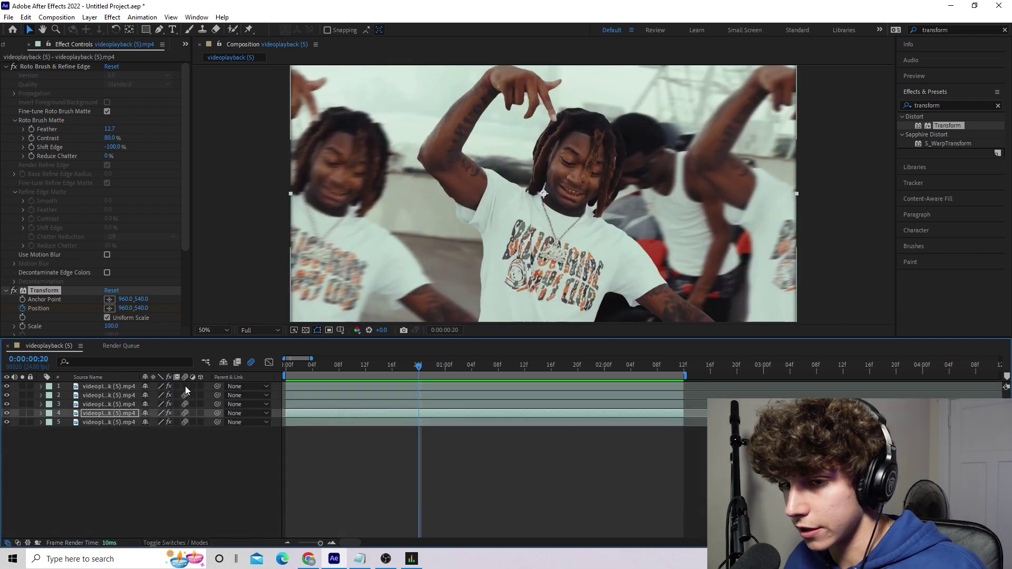
Step: Make sure motion blur is switched on for the stacked layers, checking the moving copies at 0:00:01:01
click(451, 390)
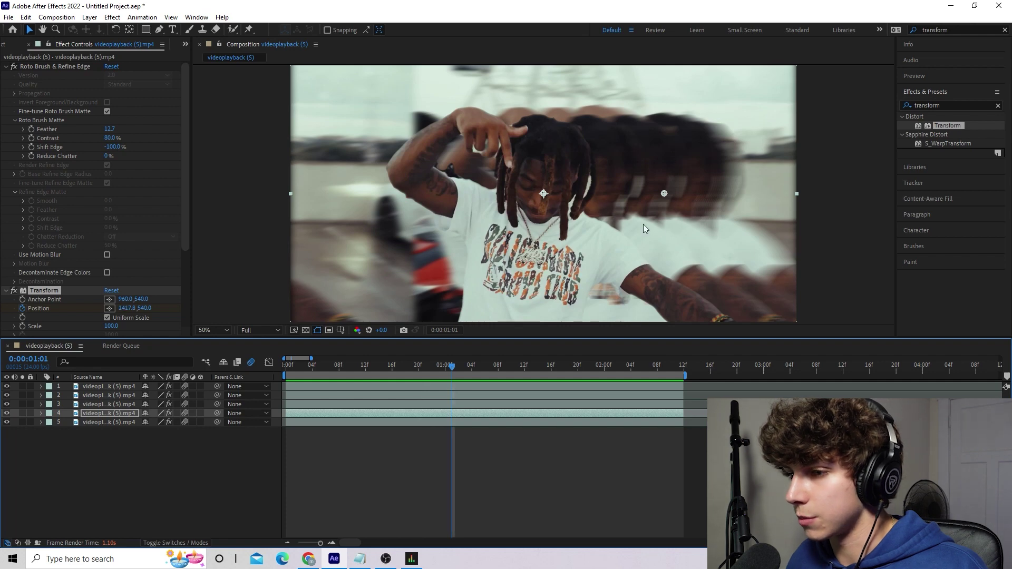
mouse_move(185, 396)
mouse_down()
mouse_move(185, 411)
mouse_move(183, 387)
mouse_up()
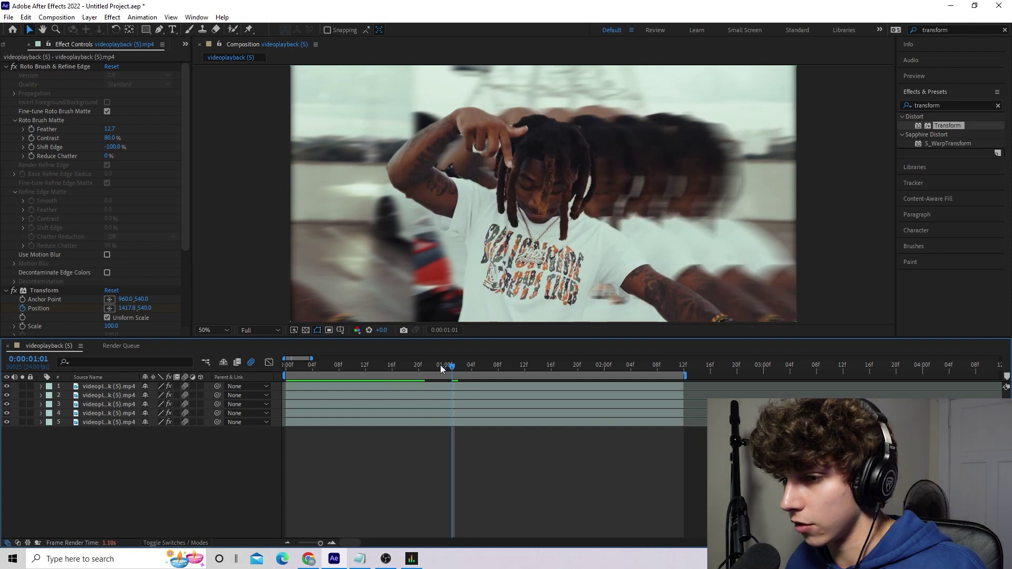
click(414, 366)
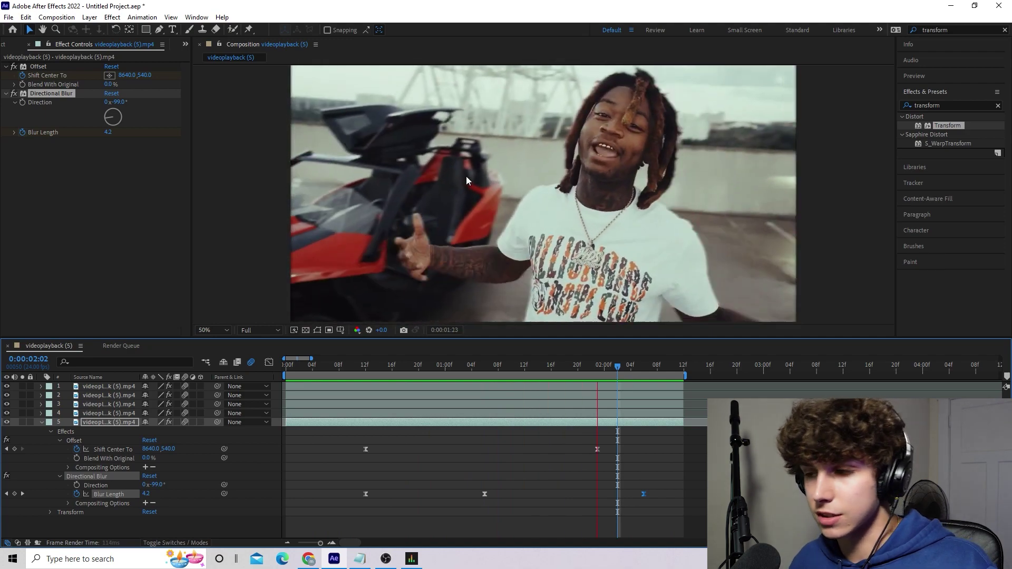
Step: Go to the first Offset keyframe at 0:00:00:12 and apply the Transform effect to layer 5
click(379, 378)
key(j)
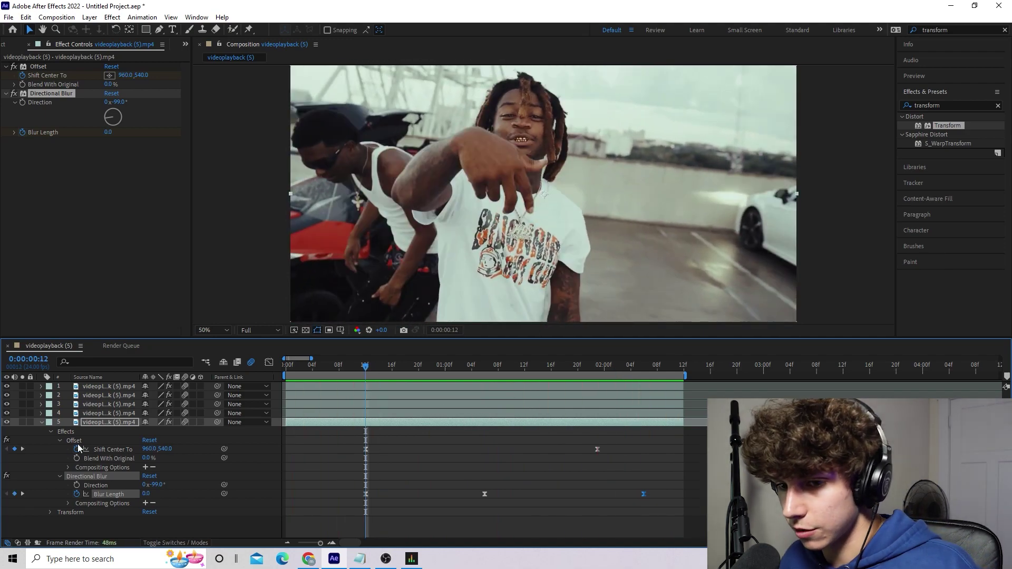
drag(955, 129, 404, 426)
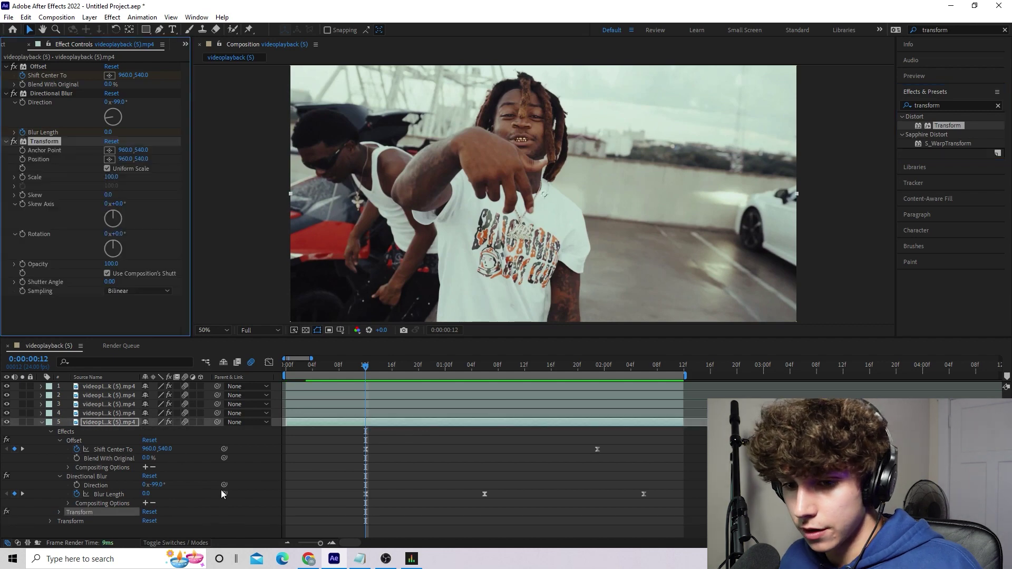
Step: Keyframe the Scale of layer 5's Transform effect at 100 on 0:00:00:12, 149 on 0:00:01:06 and 100 on 0:00:01:23
drag(367, 374, 367, 414)
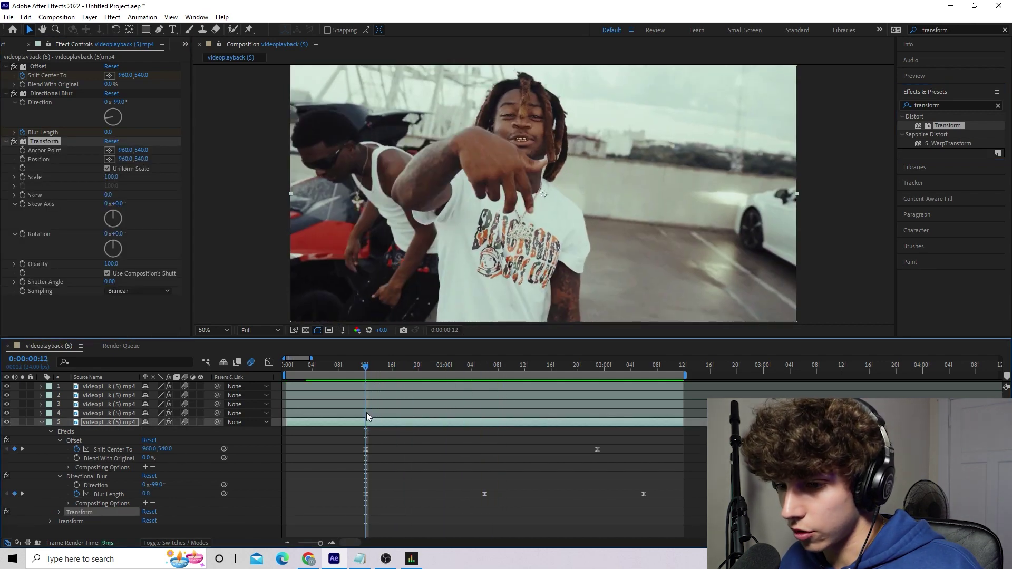
click(58, 512)
scroll(338, 501, down, 4)
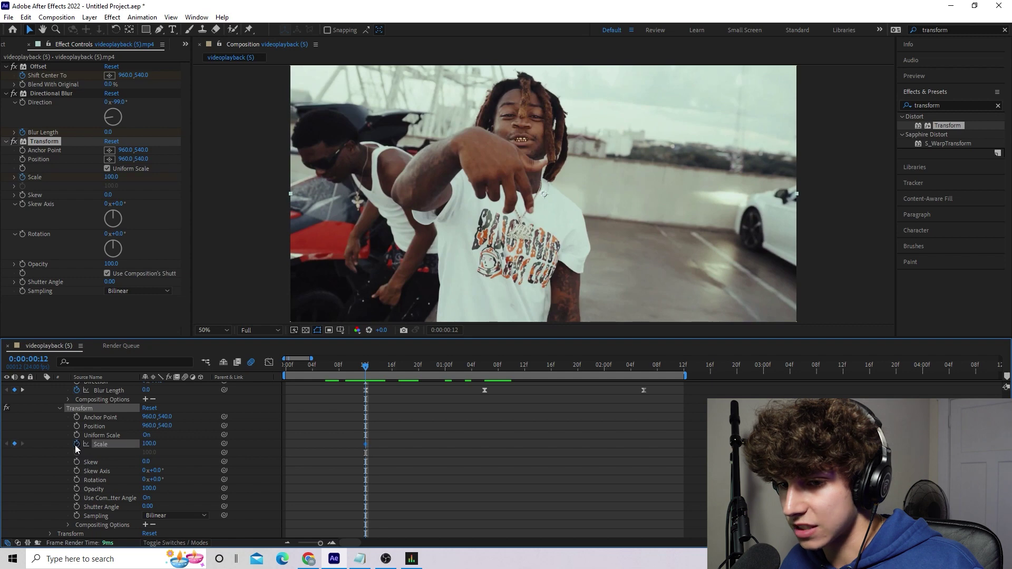
drag(367, 369, 485, 390)
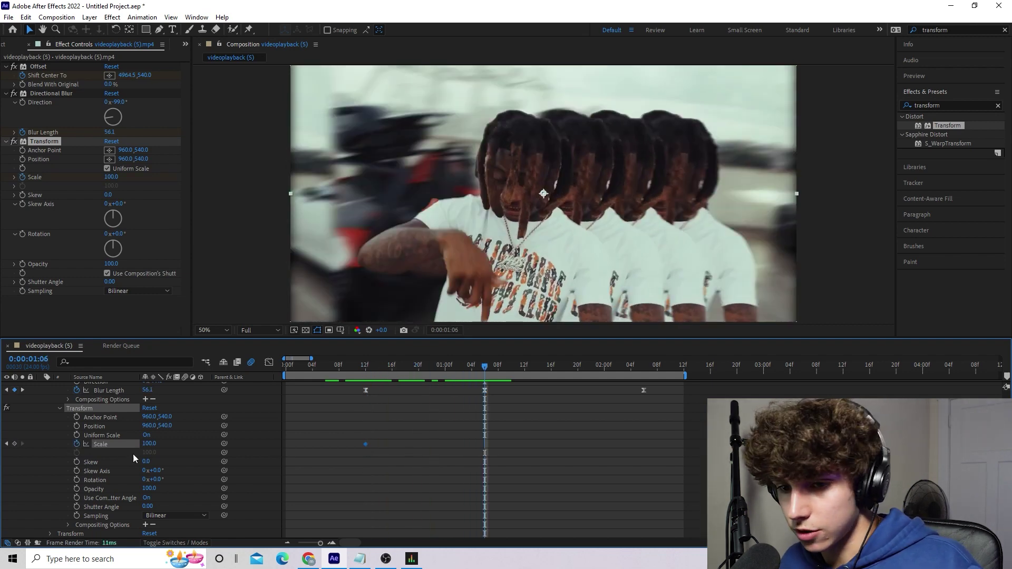
drag(150, 444, 179, 451)
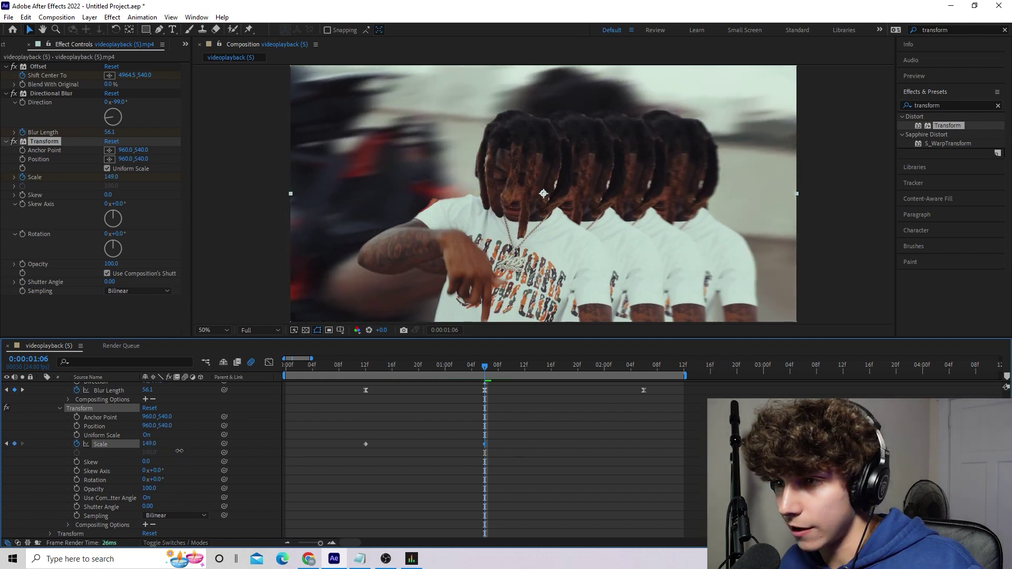
drag(484, 368, 597, 375)
scroll(615, 401, up, 5)
scroll(693, 433, down, 4)
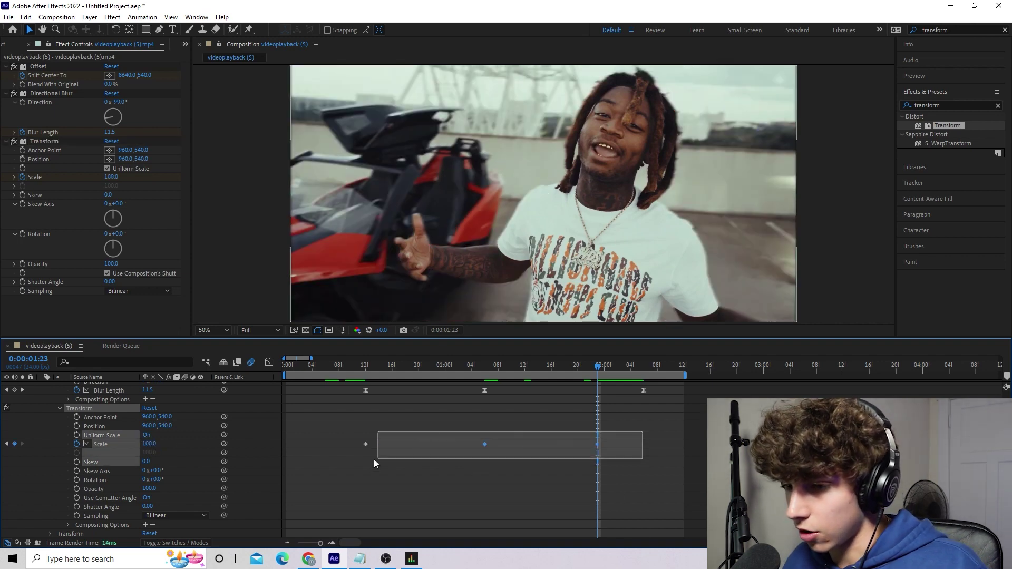
Step: Apply Easy Ease to the three Scale keyframes of layer 5's Transform effect and preview the background zoom
drag(374, 460, 356, 454)
right_click(368, 447)
mouse_move(409, 441)
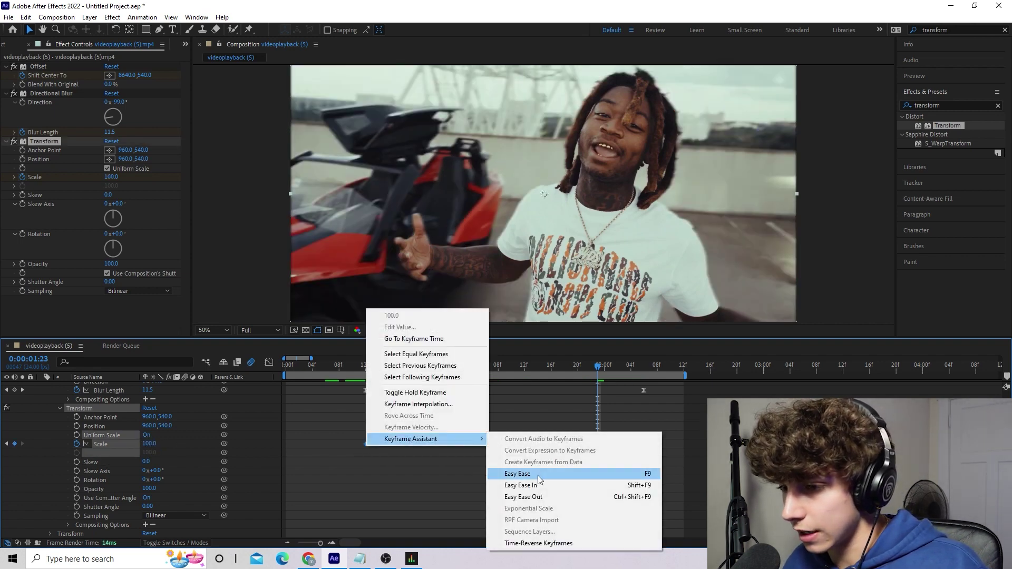
click(539, 477)
key(space)
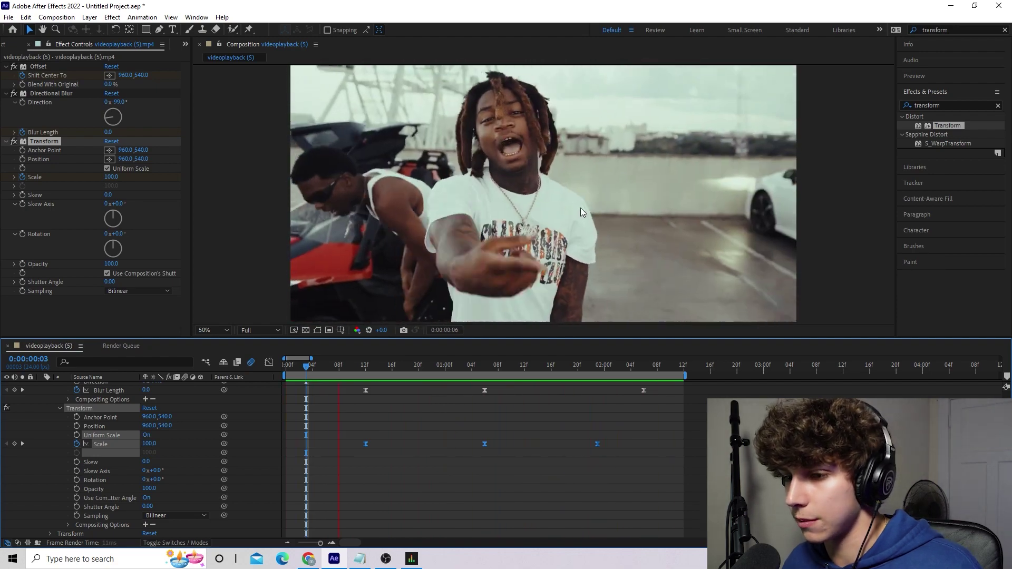
Step: Search the effects for "glow" and apply the Stylize Glow effect to layer 5
click(944, 105)
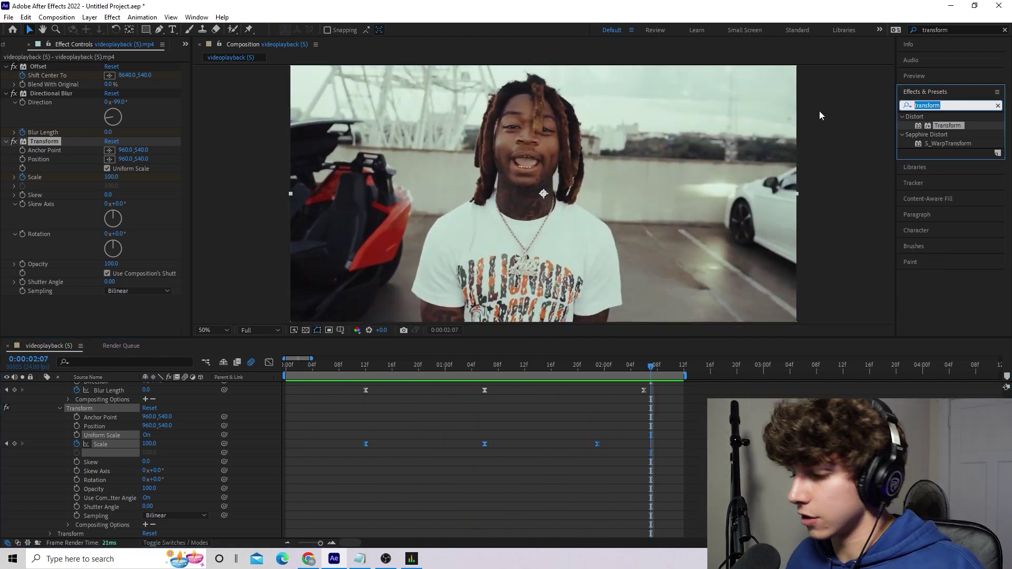
text(glow)
drag(942, 283, 292, 471)
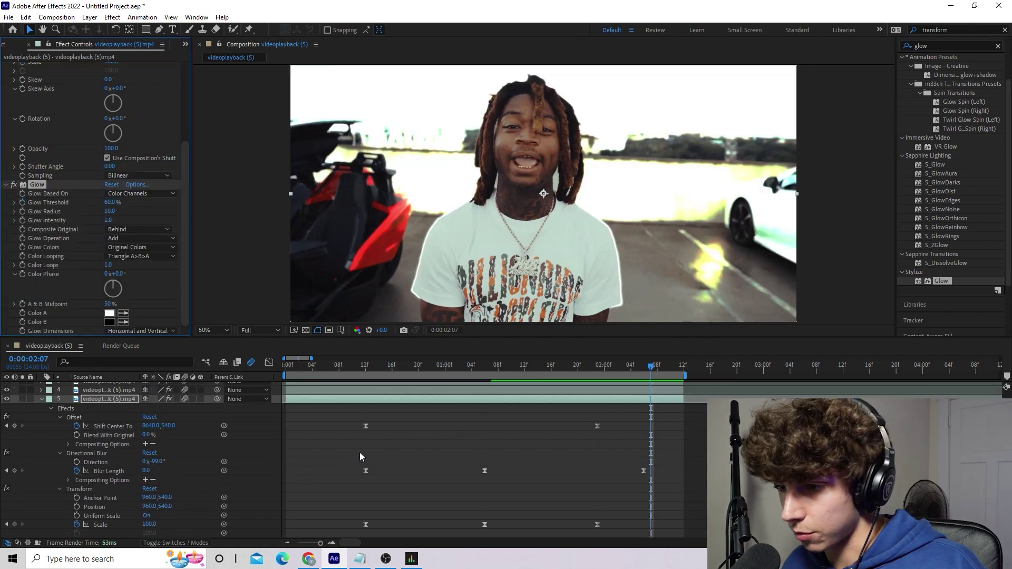
Step: Set layer 5's Glow Threshold to 72.5% and Glow Radius to 142, checking the look at 0:00:00:12 and 0:00:01:06
drag(662, 375, 365, 409)
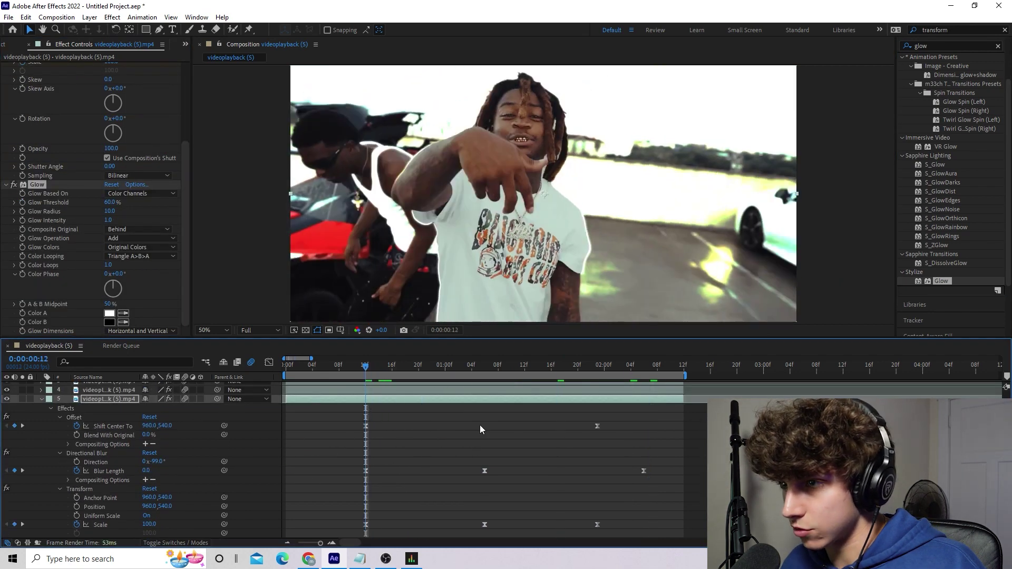
scroll(483, 429, down, 3)
scroll(483, 433, down, 3)
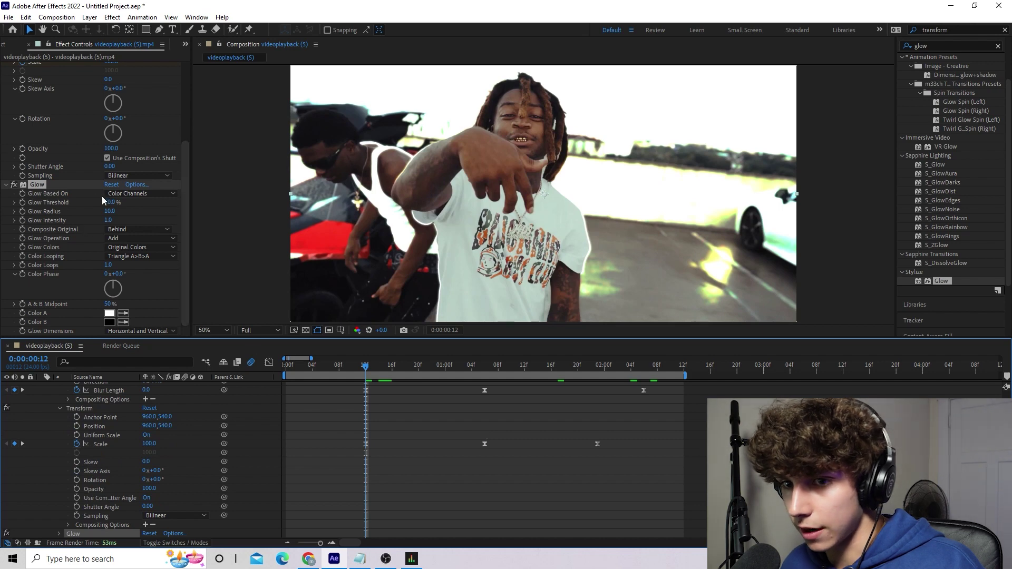
drag(110, 205, 152, 218)
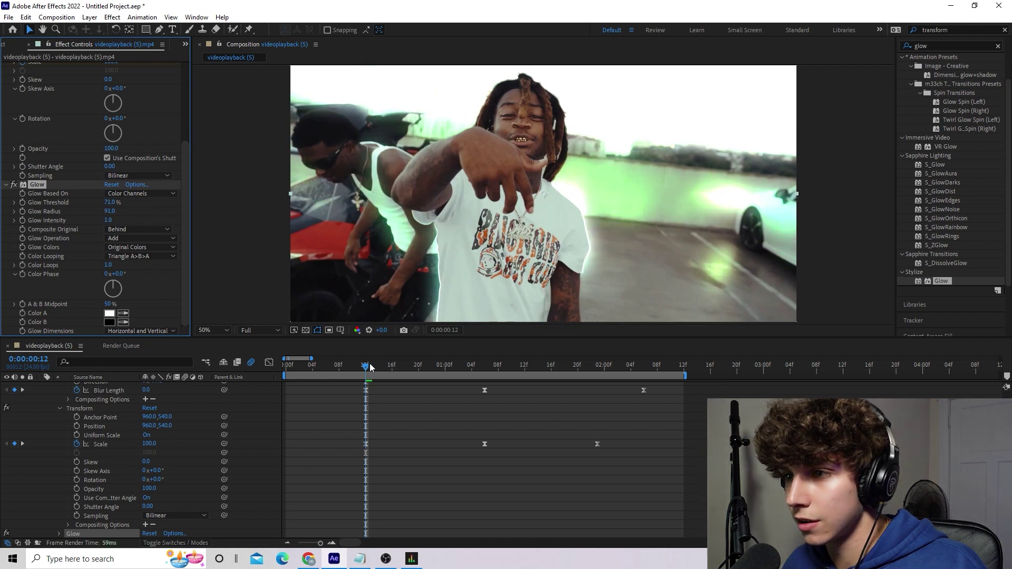
drag(370, 364, 486, 389)
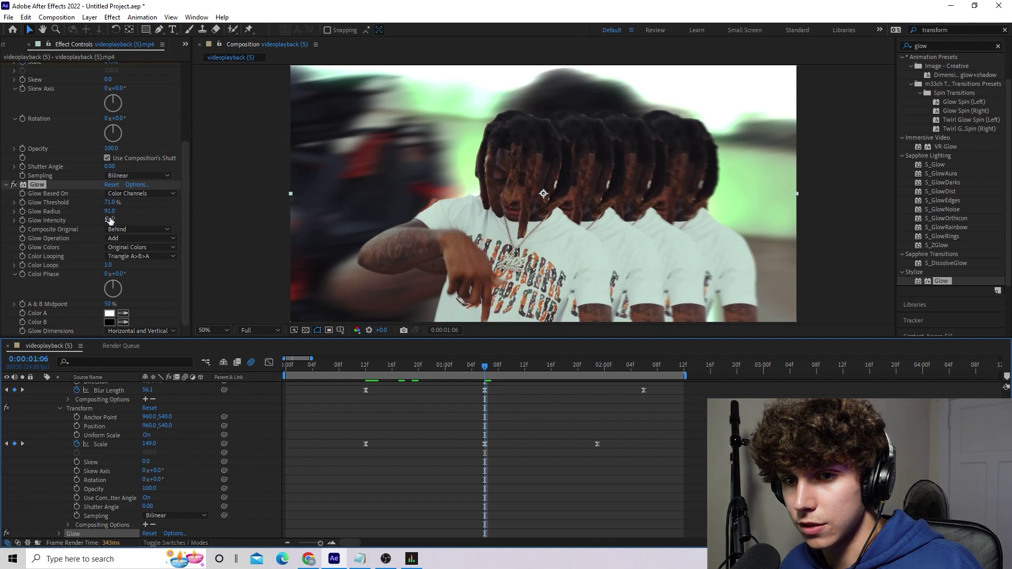
mouse_move(109, 220)
mouse_down()
mouse_move(144, 215)
mouse_move(124, 212)
mouse_up()
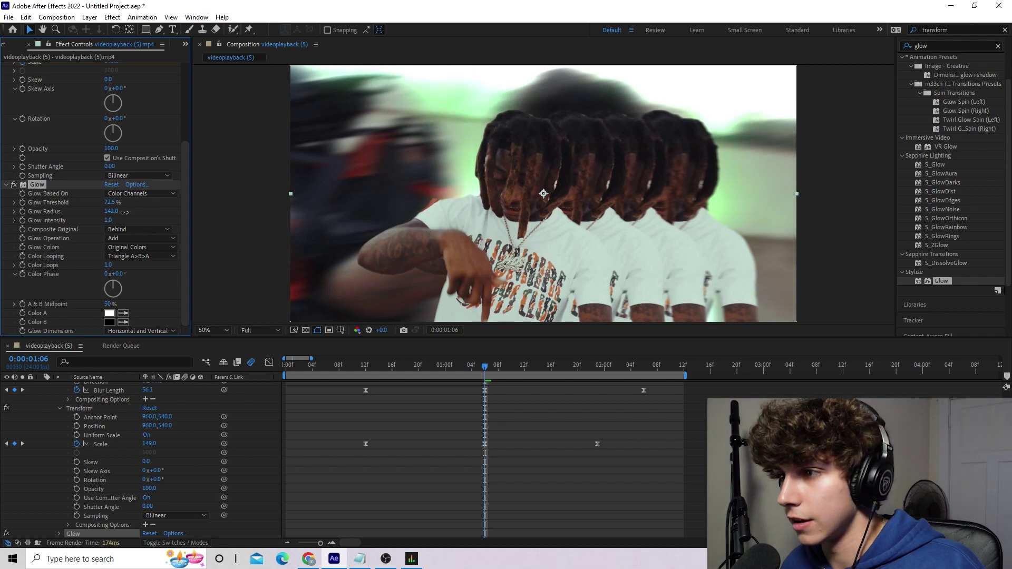
Step: Keyframe layer 5's Glow Intensity at 0 on 0:00:00:12 and 1 on 0:00:01:06
drag(484, 365, 365, 365)
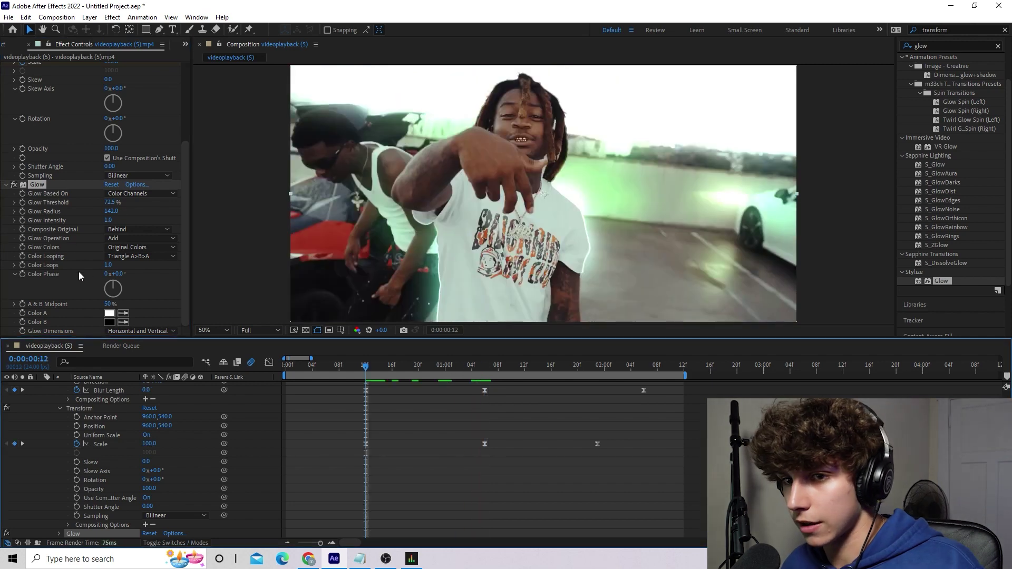
scroll(422, 422, up, 3)
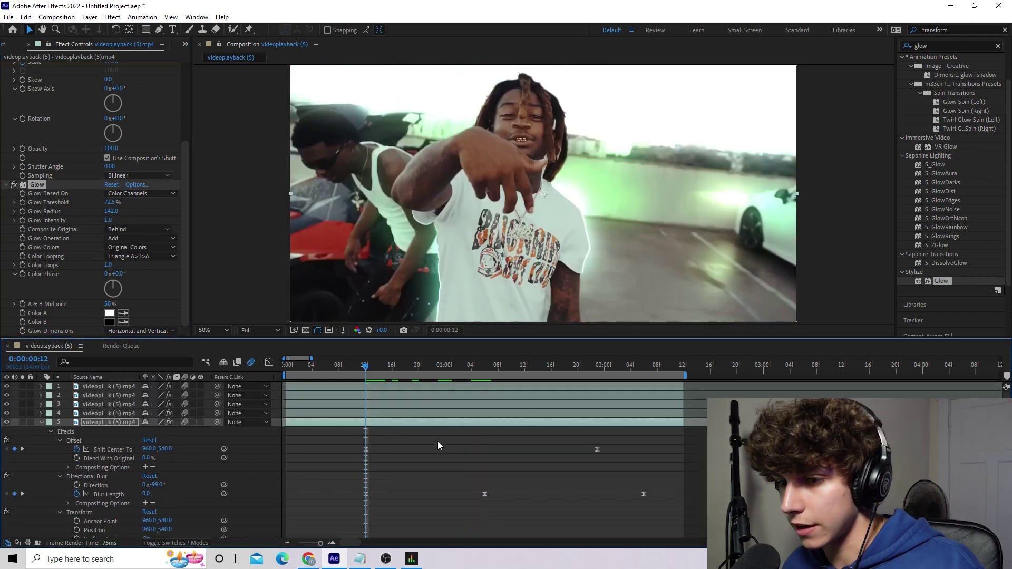
scroll(413, 461, down, 3)
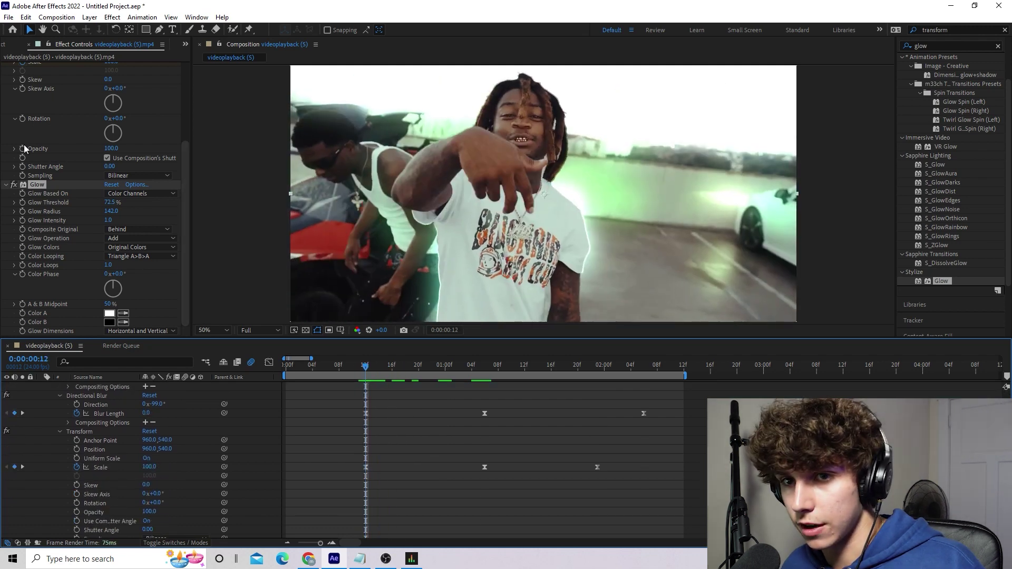
click(21, 220)
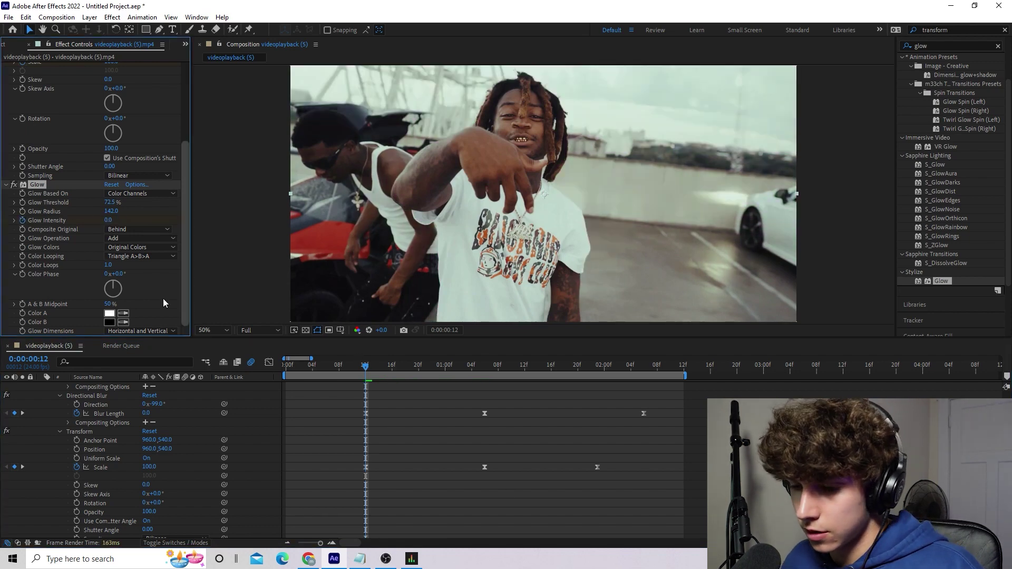
drag(365, 367, 486, 390)
click(111, 220)
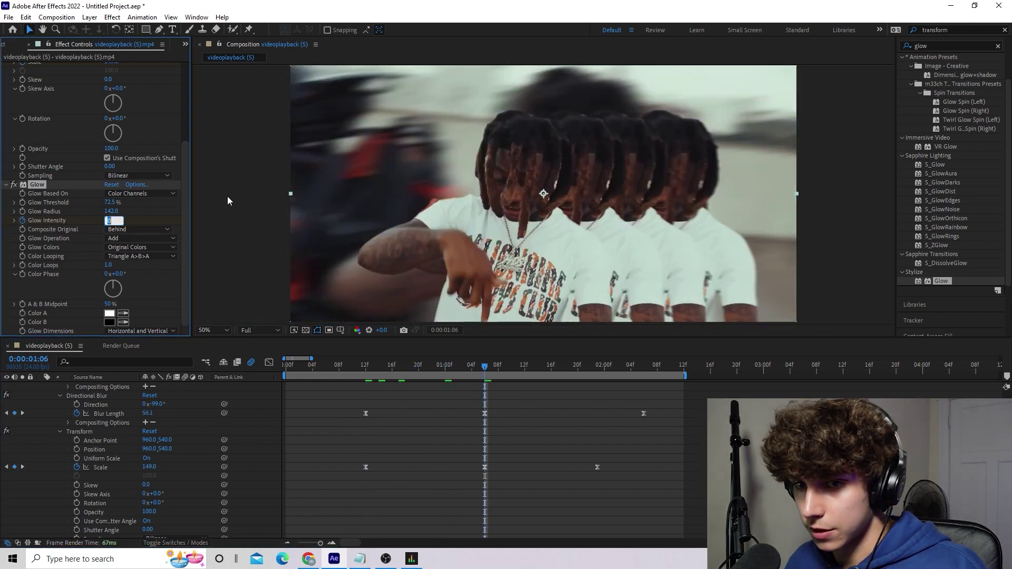
text(1)
key(Return)
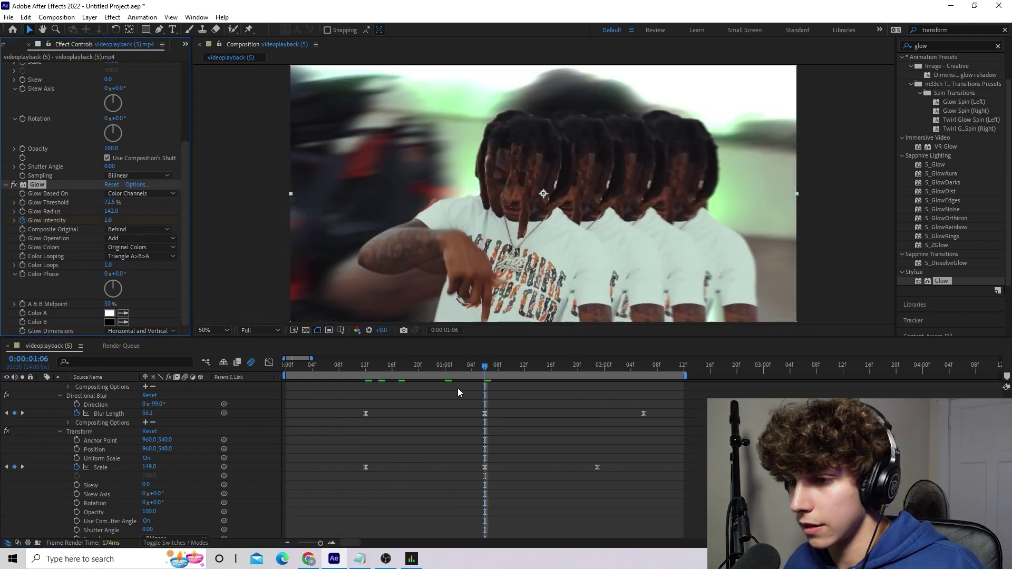
Step: Add a Glow Intensity keyframe of 0 at 0:00:01:23 on layer 5
drag(485, 367, 598, 407)
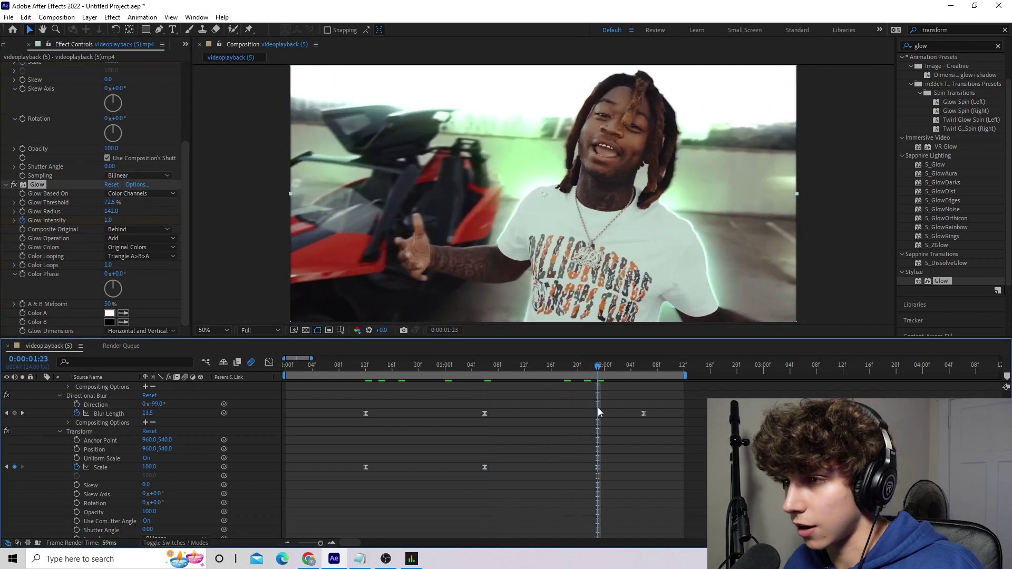
click(114, 222)
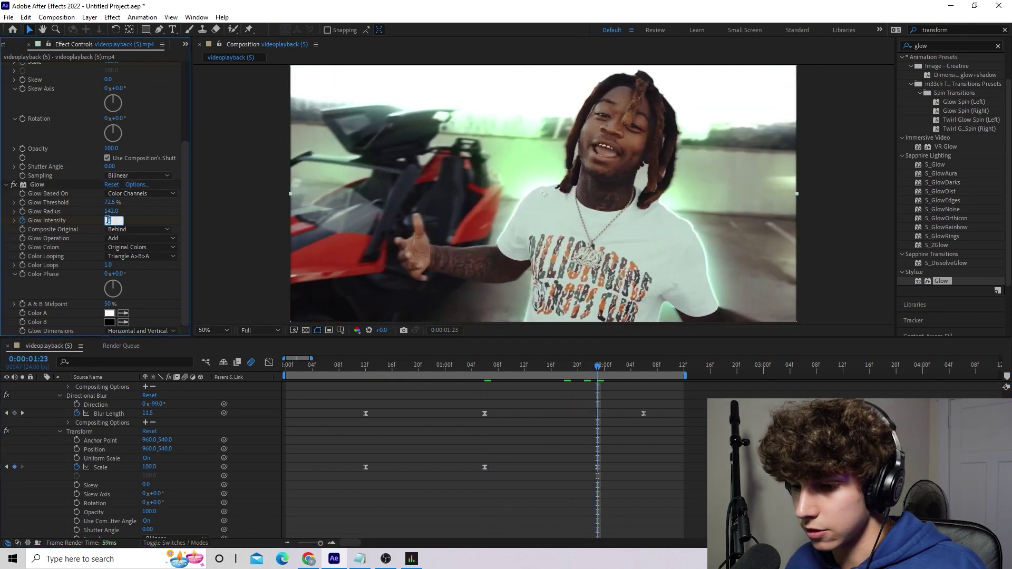
text(0)
key(Return)
Step: Reapply Easy Ease to layer 5's Transform Scale keyframes and preview the glow and zoom together
right_click(362, 468)
right_click(365, 466)
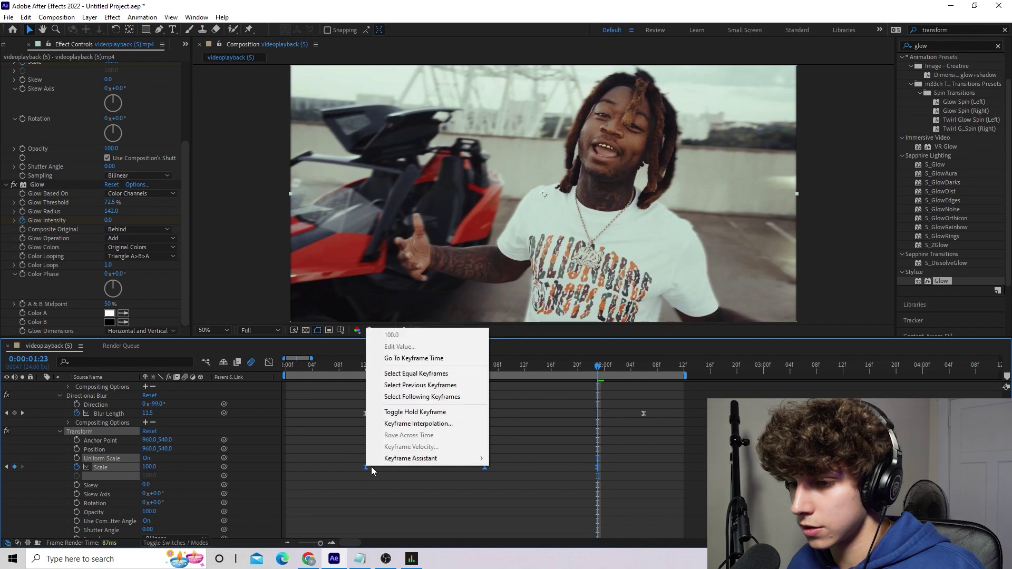
mouse_move(413, 464)
click(532, 388)
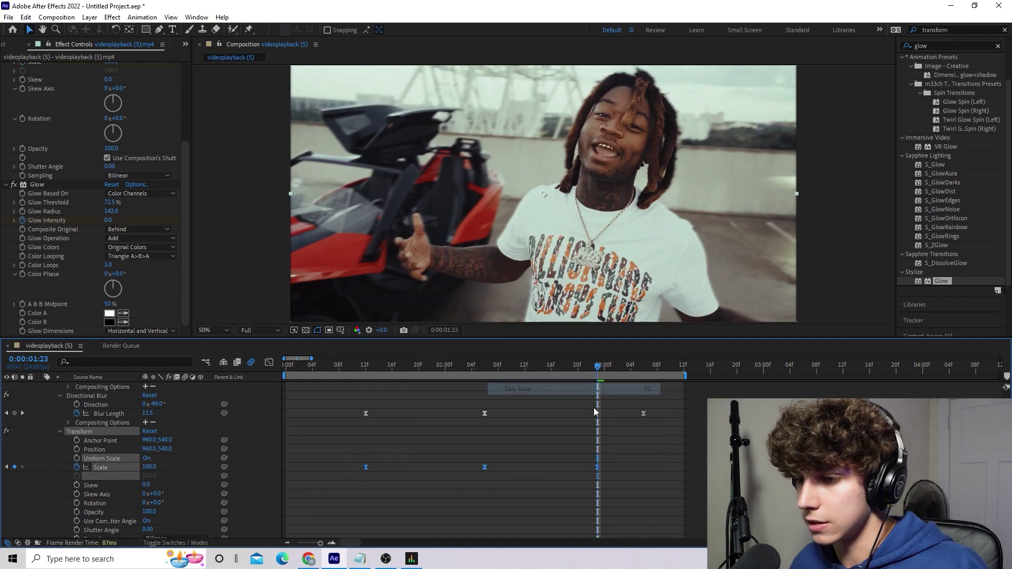
key(space)
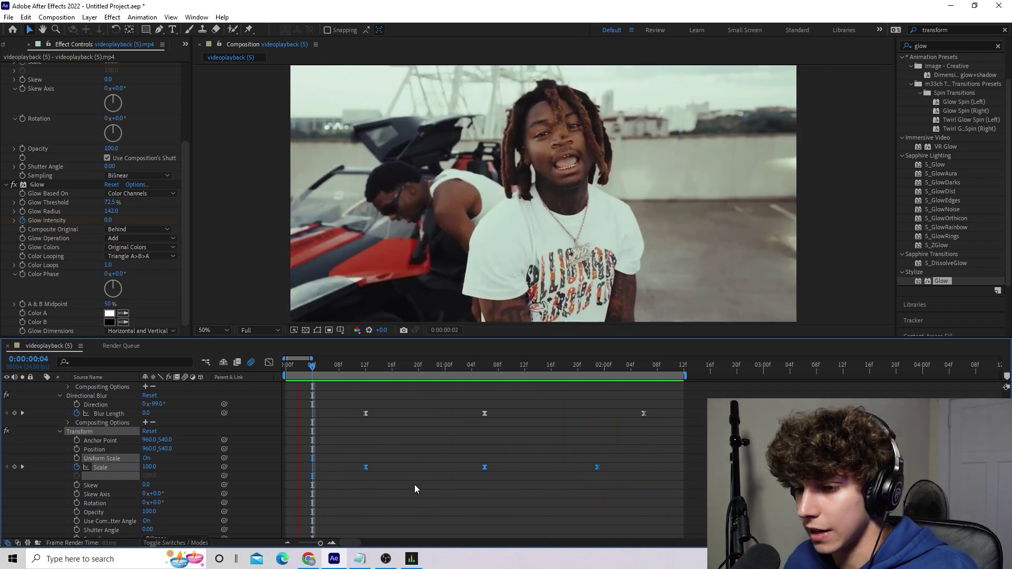
Step: Tighten layer 5's zoom by moving its first Scale keyframe to 0:00:00:18 and its last to 0:00:01:18, then preview
drag(366, 467, 399, 469)
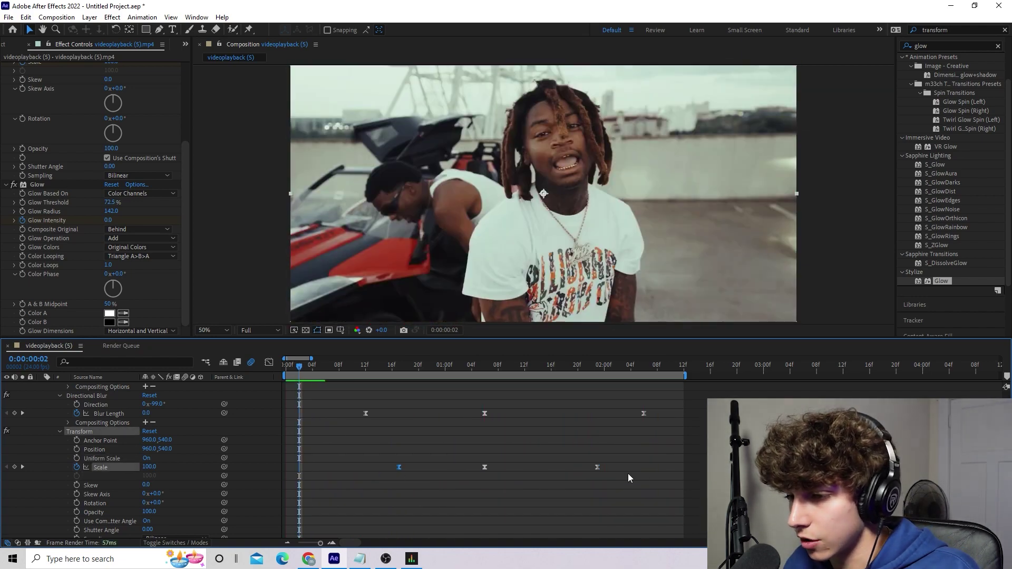
drag(567, 472, 561, 472)
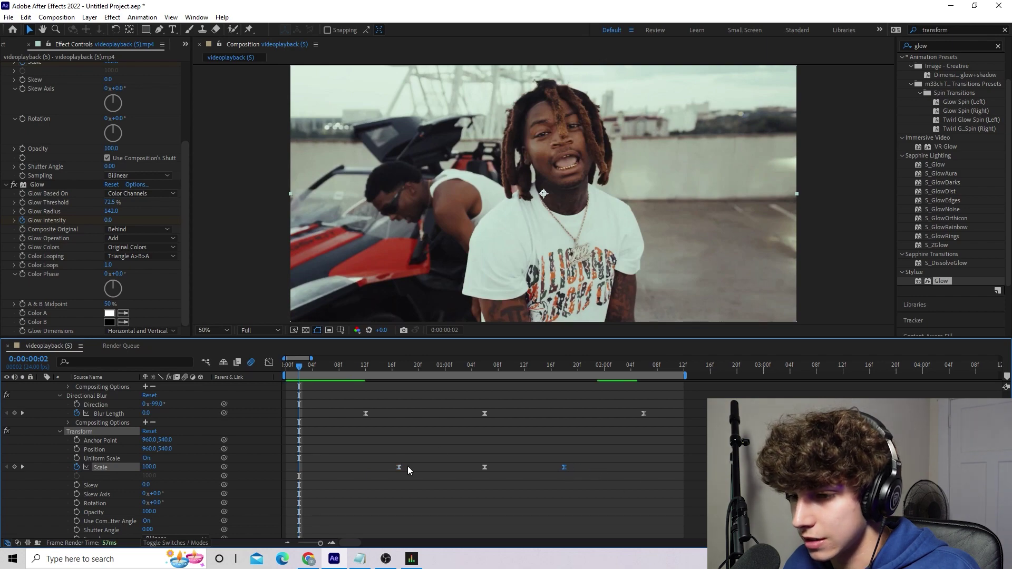
drag(406, 467, 407, 467)
key(space)
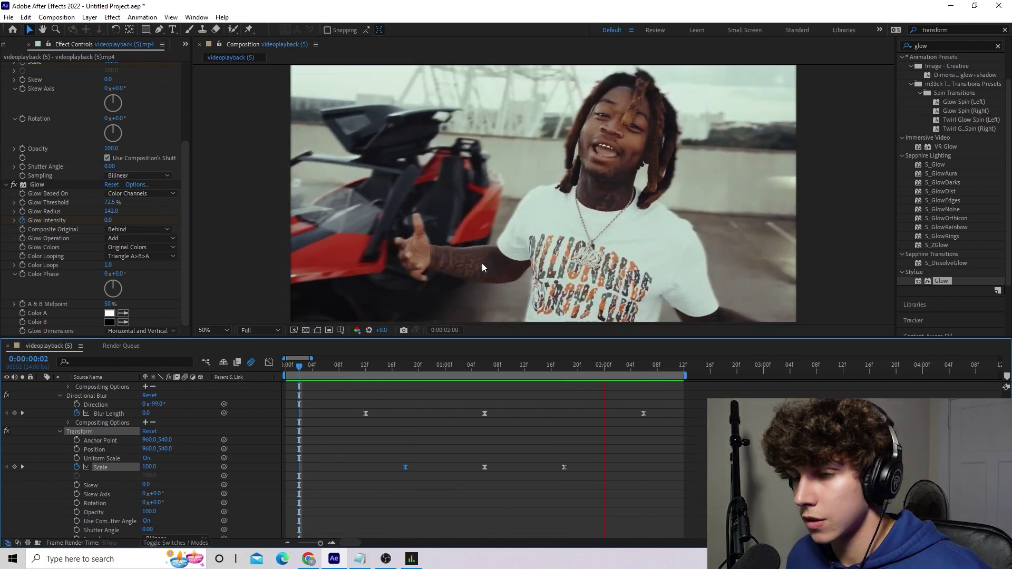